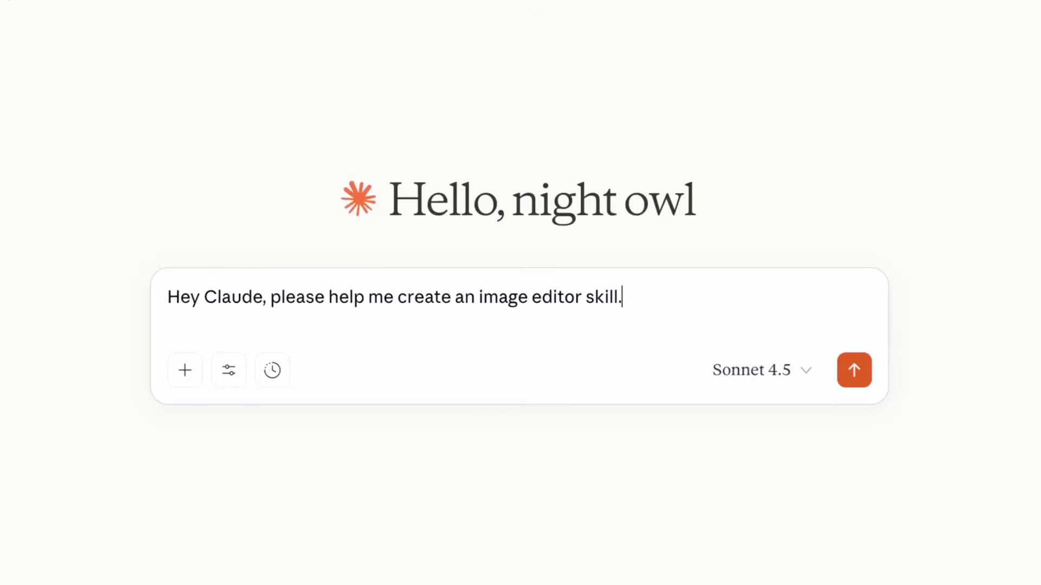
{"action": "key", "text": "Return"}
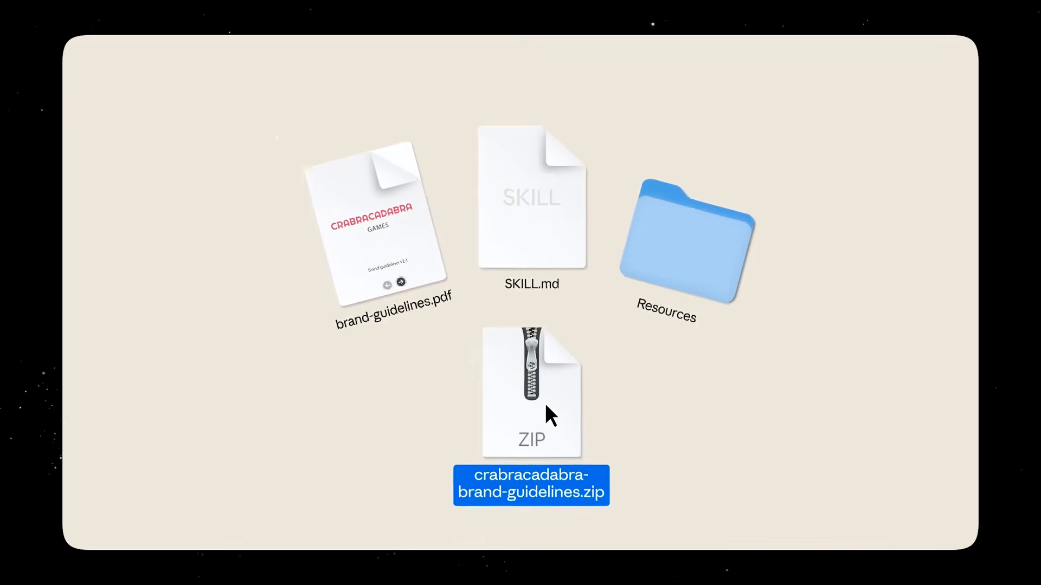
{"action": "left_click_drag", "start_coordinate": [545, 403], "coordinate": [737, 306]}
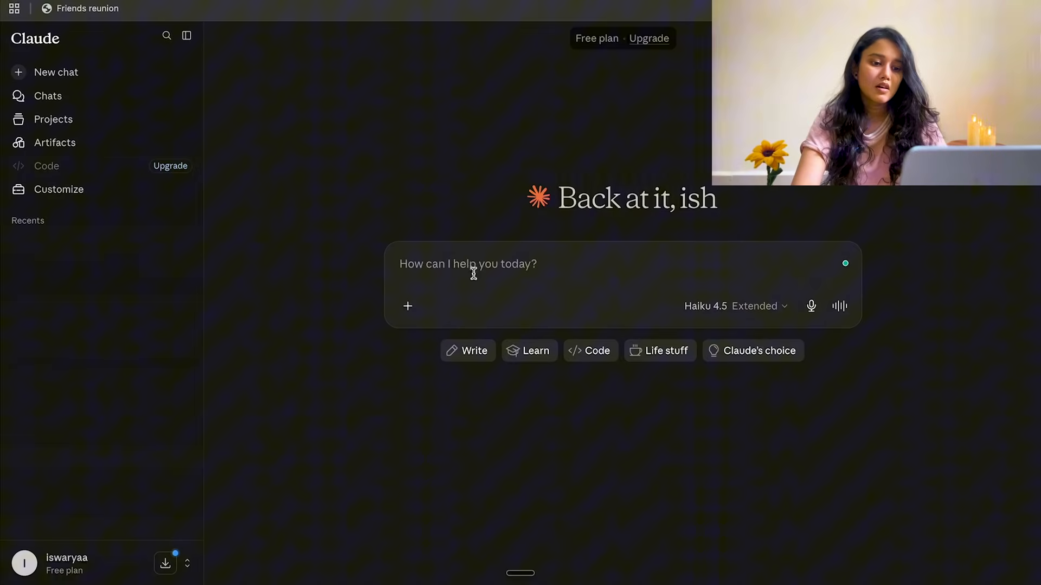
Search the settings for "code exec", check the code execution and file creation capability, and close the settings.
{"action": "left_click", "coordinate": [79, 574]}
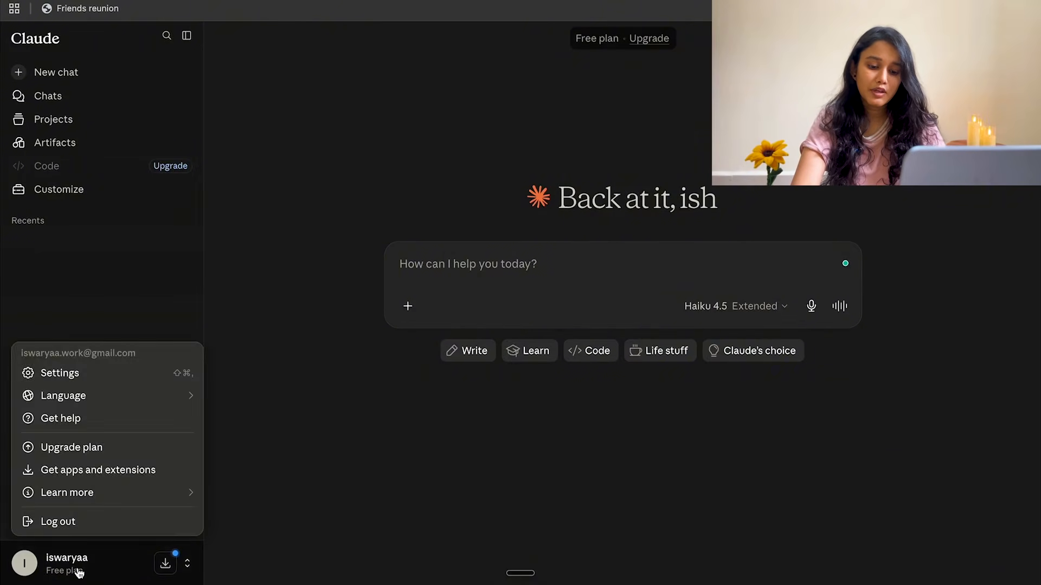
{"action": "left_click", "coordinate": [56, 375]}
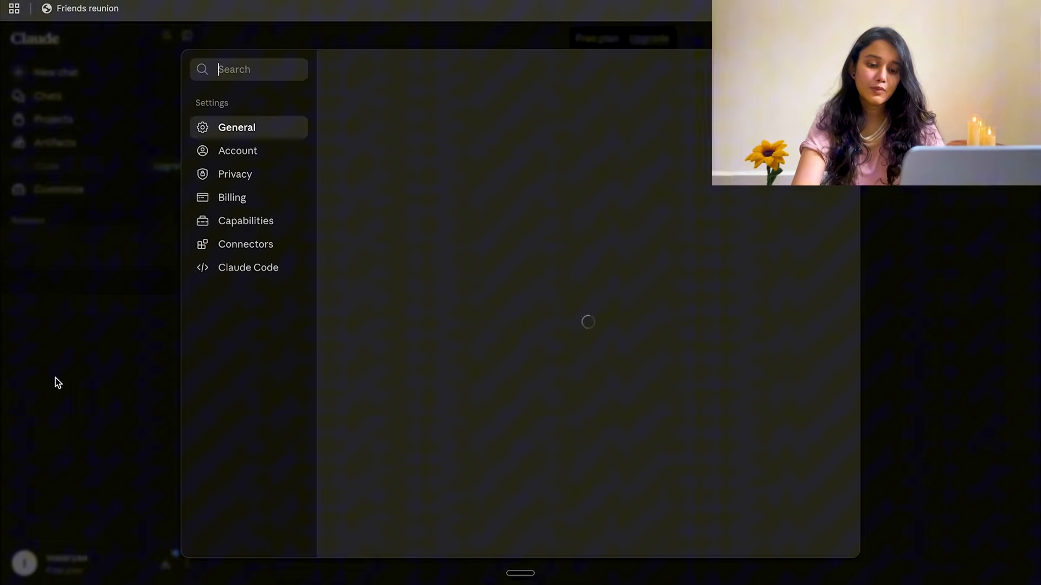
{"action": "type", "text": "c"}
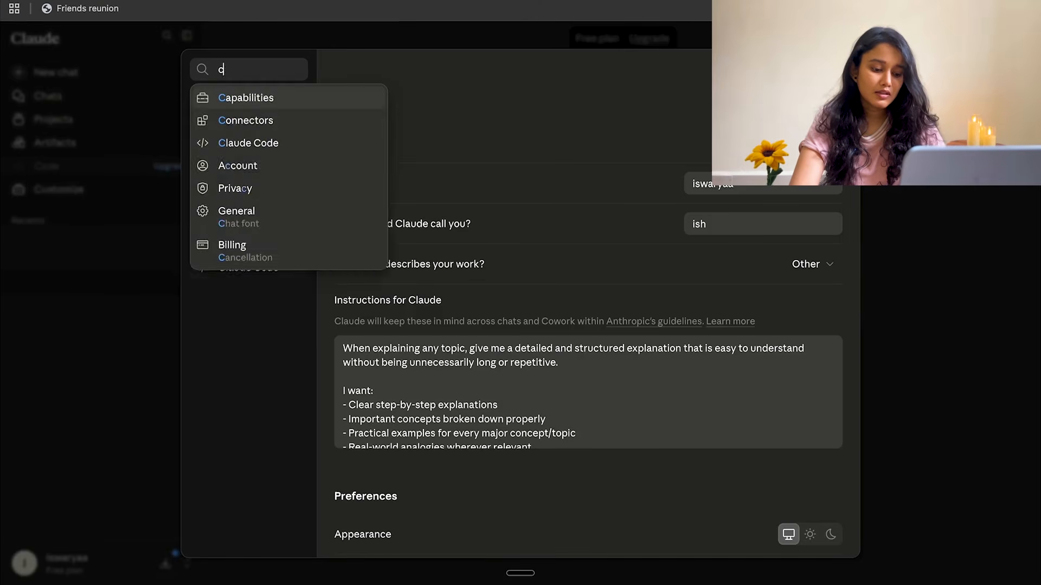
{"action": "type", "text": "ode exec"}
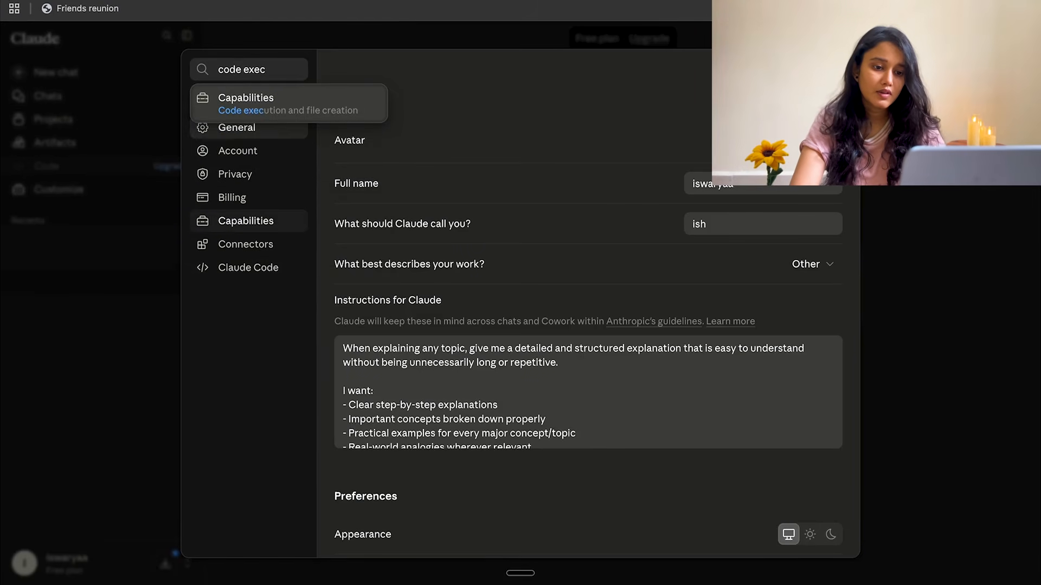
{"action": "left_click", "coordinate": [318, 111]}
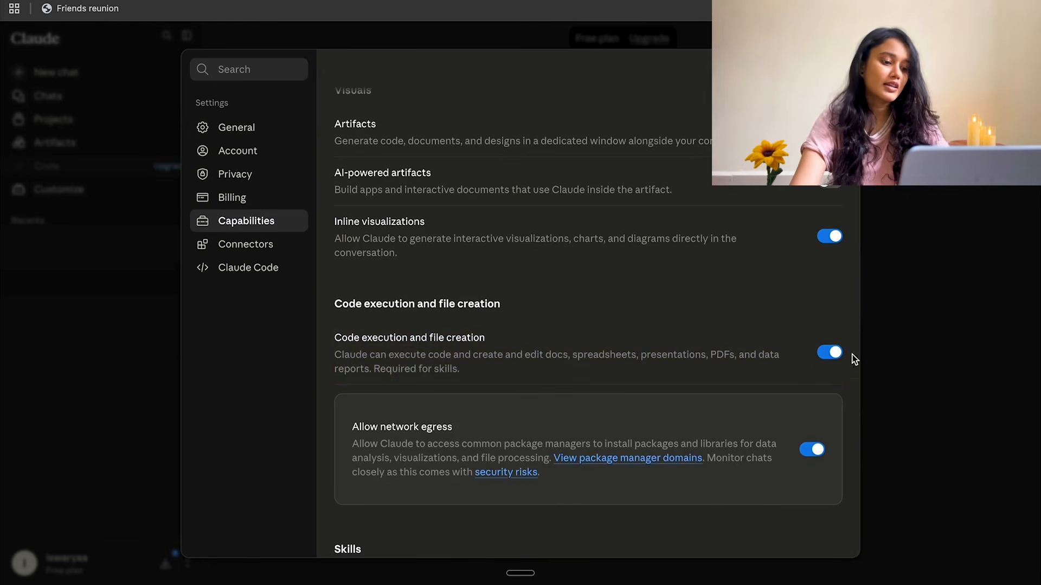
{"action": "left_click", "coordinate": [150, 69]}
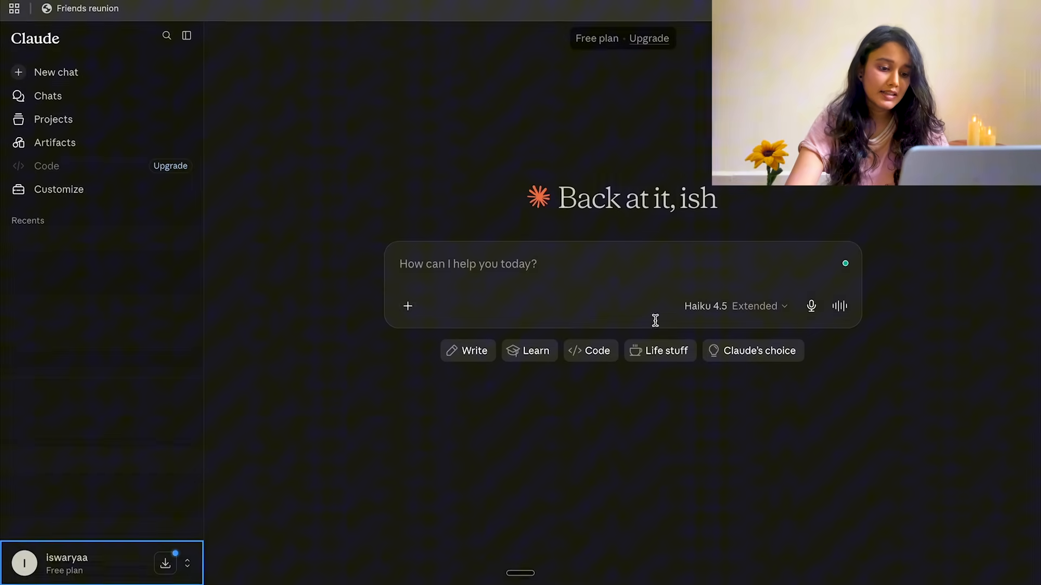
Open the skills directory from the chat's add-skill option and look through the Anthropic & Partners skills.
{"action": "left_click", "coordinate": [411, 309]}
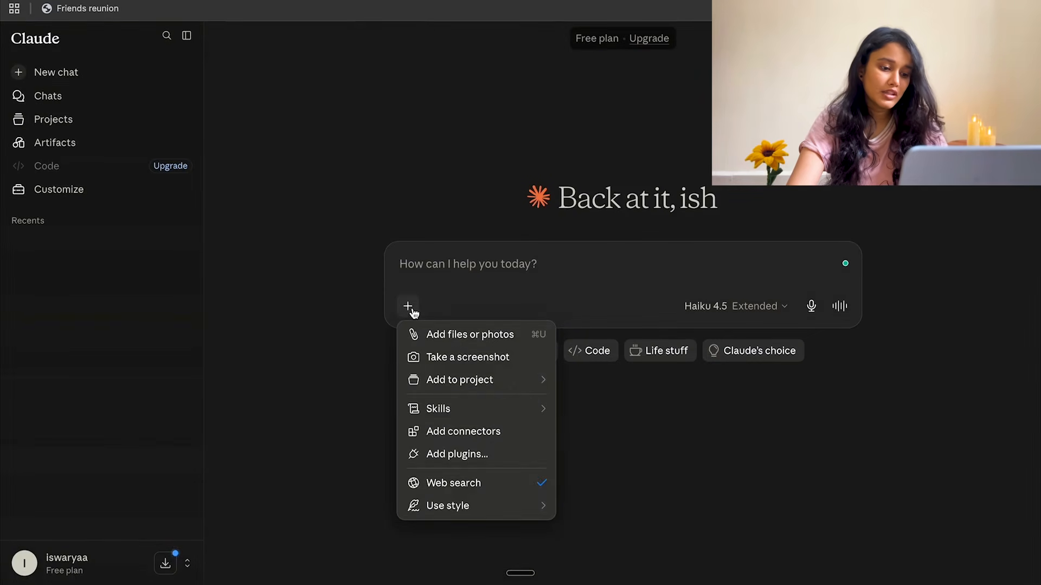
{"action": "mouse_move", "coordinate": [473, 414]}
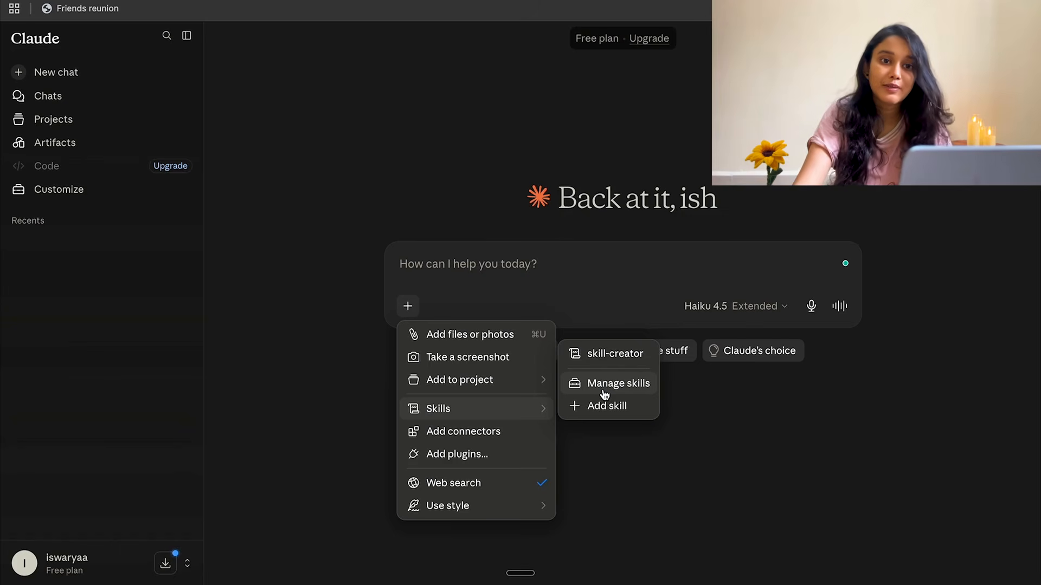
{"action": "mouse_move", "coordinate": [593, 354]}
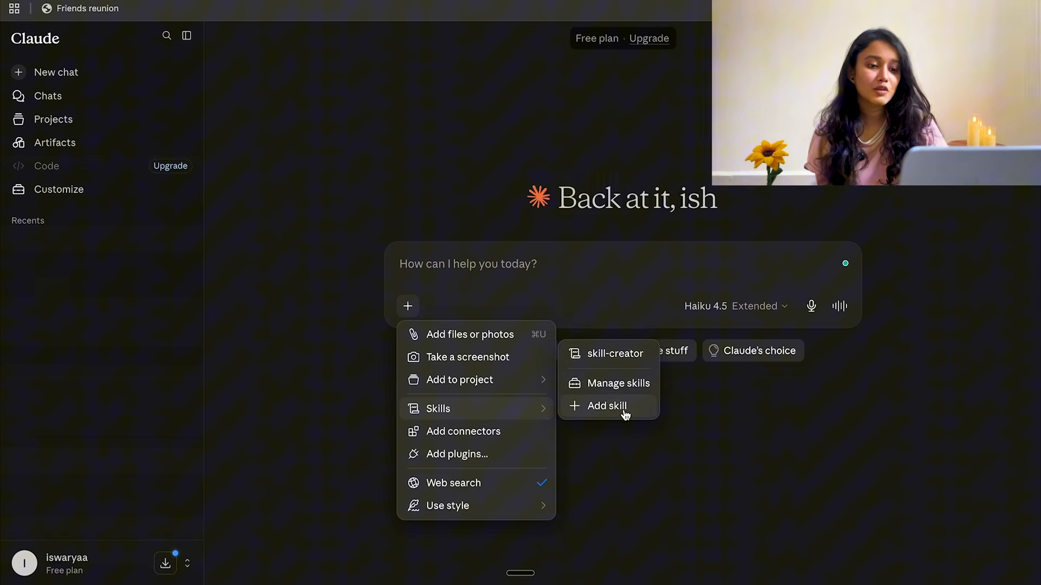
{"action": "left_click", "coordinate": [607, 406]}
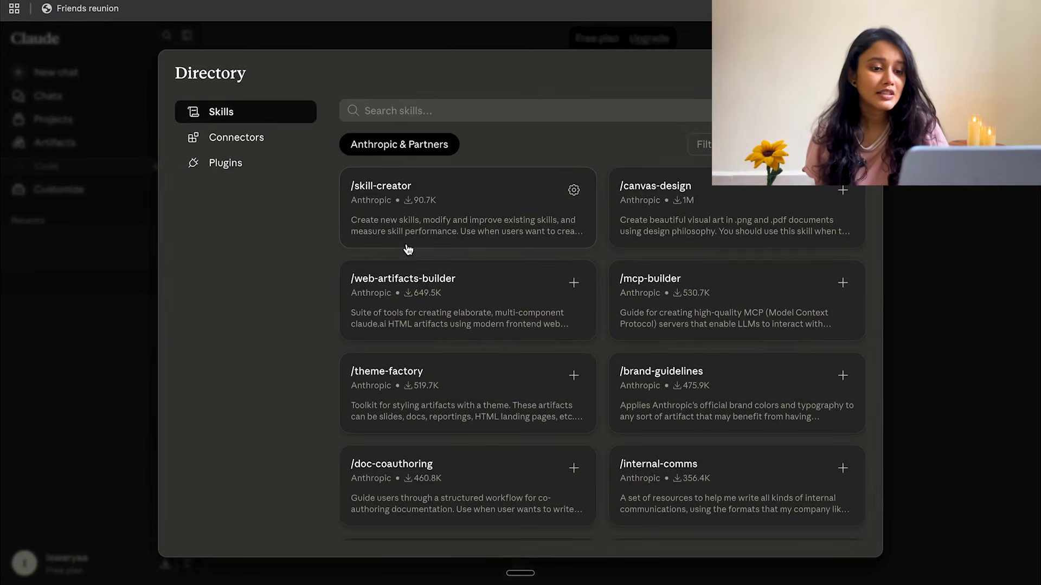
{"action": "scroll", "coordinate": [568, 369], "scroll_direction": "down", "scroll_amount": 2}
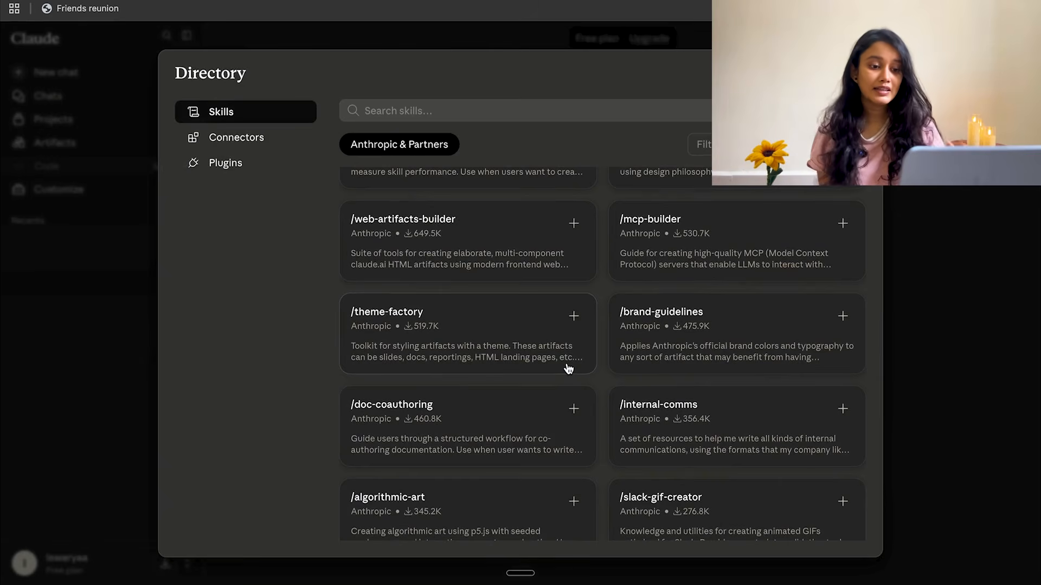
{"action": "scroll", "coordinate": [662, 401], "scroll_direction": "down", "scroll_amount": 1}
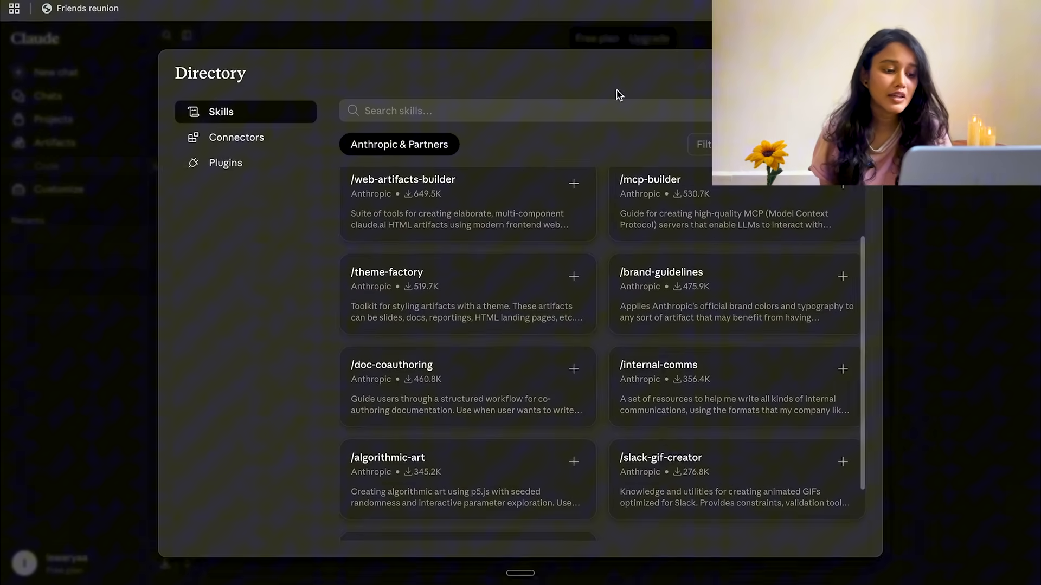
{"action": "scroll", "coordinate": [623, 438], "scroll_direction": "down", "scroll_amount": 2}
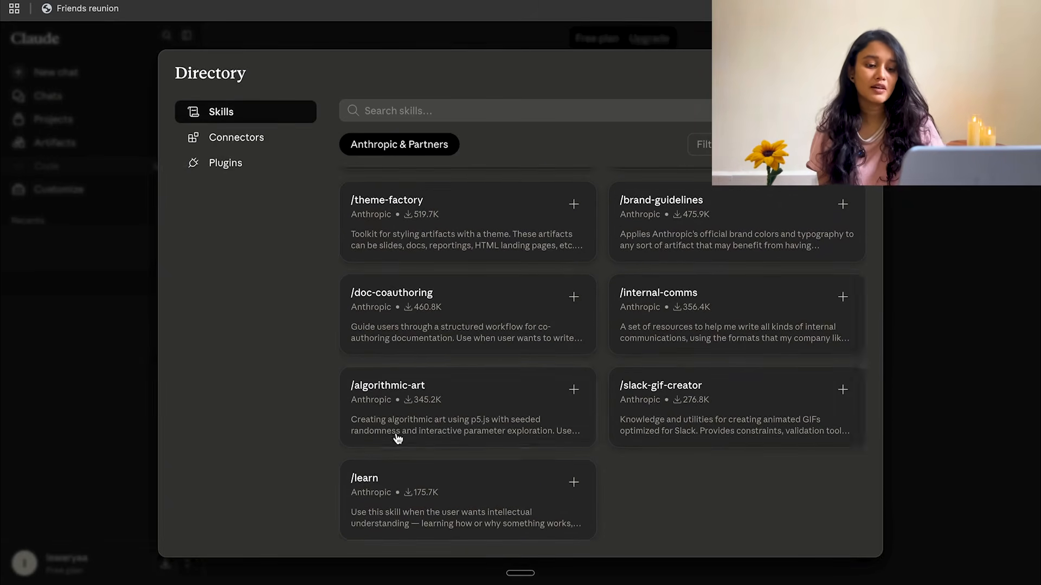
{"action": "scroll", "coordinate": [843, 349], "scroll_direction": "up", "scroll_amount": 1}
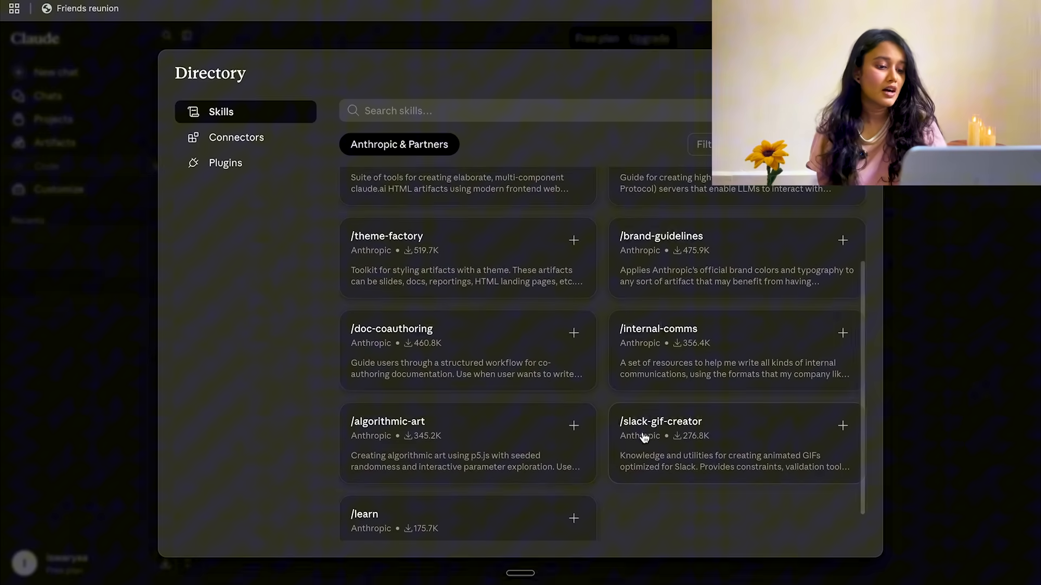
{"action": "scroll", "coordinate": [742, 377], "scroll_direction": "up", "scroll_amount": 4}
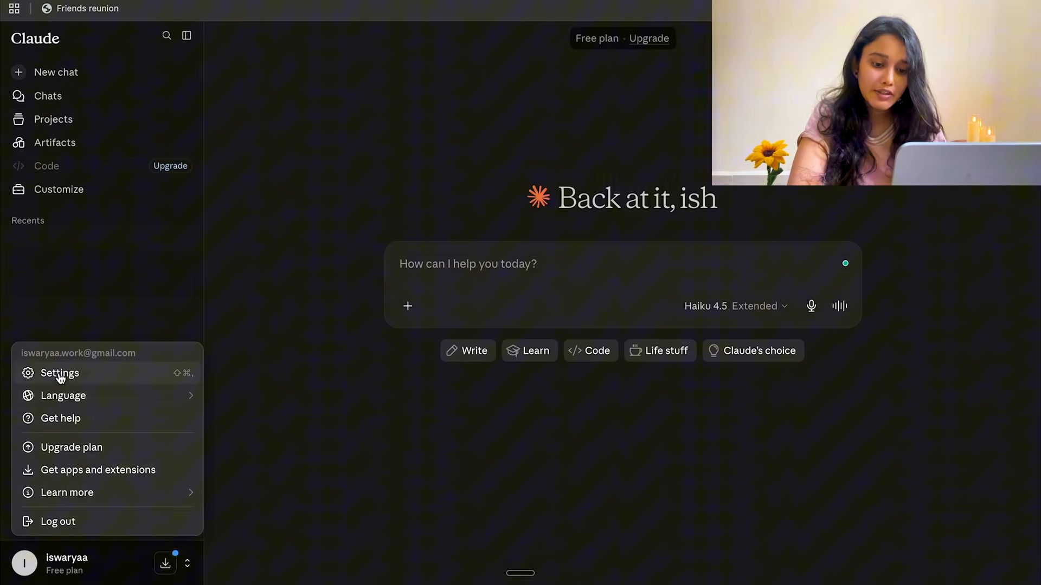
Search the settings for skills and follow the Skills entry to the Customize page.
{"action": "left_click", "coordinate": [62, 373]}
{"action": "type", "text": "skillla"}
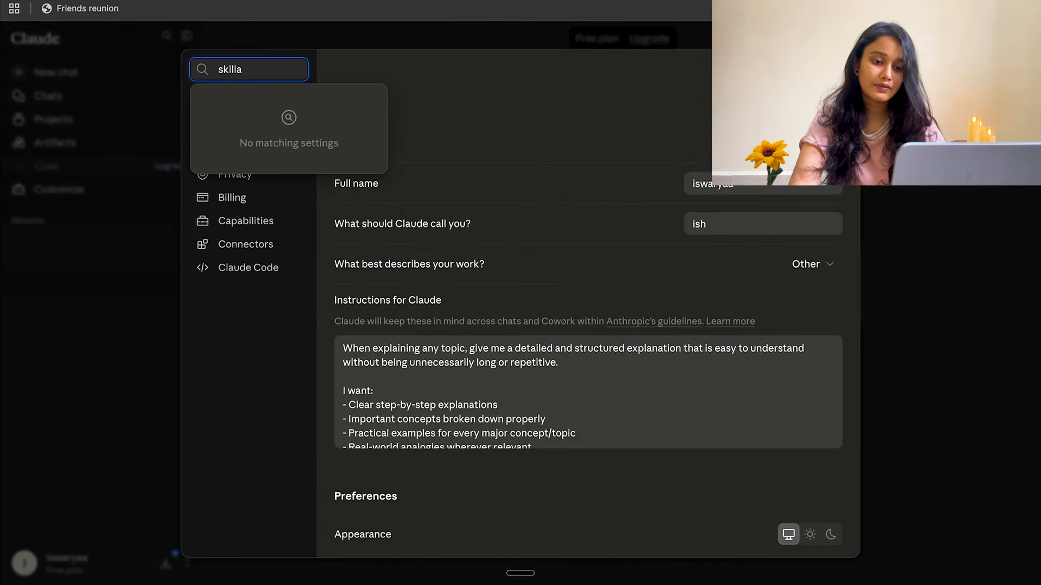
{"action": "key", "text": "BackSpace"}
{"action": "left_click", "coordinate": [252, 103]}
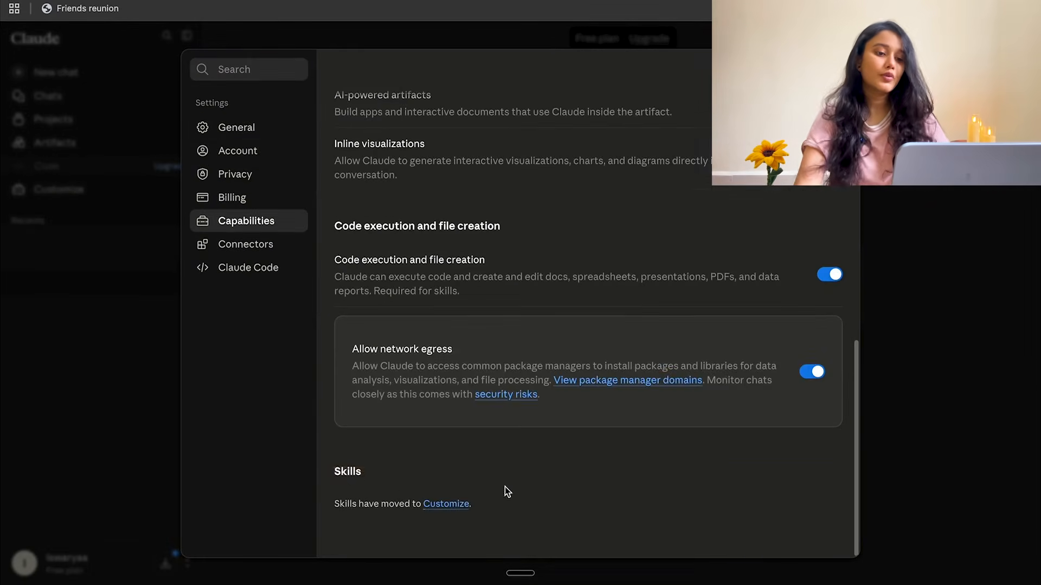
{"action": "left_click", "coordinate": [454, 505]}
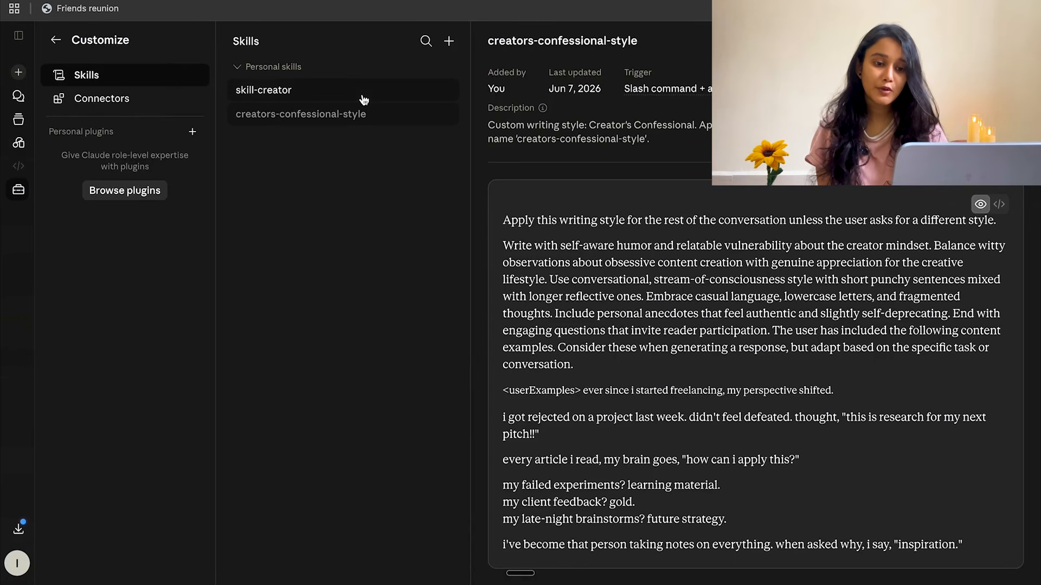
Look at the form for writing skill instructions by hand, with its name, description and instructions fields, and cancel it.
{"action": "left_click", "coordinate": [451, 42]}
{"action": "mouse_move", "coordinate": [453, 95]}
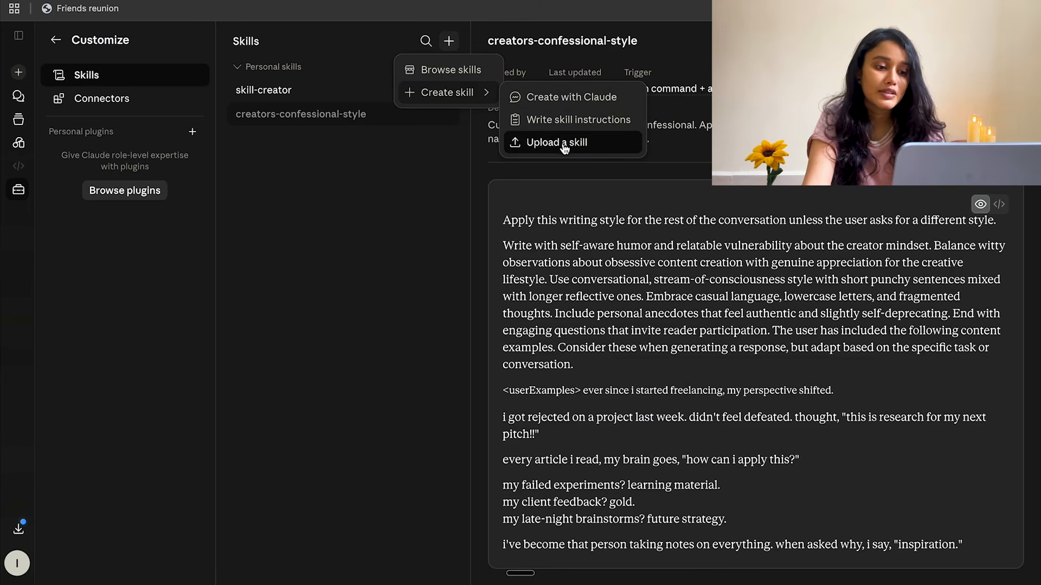
{"action": "left_click", "coordinate": [558, 120]}
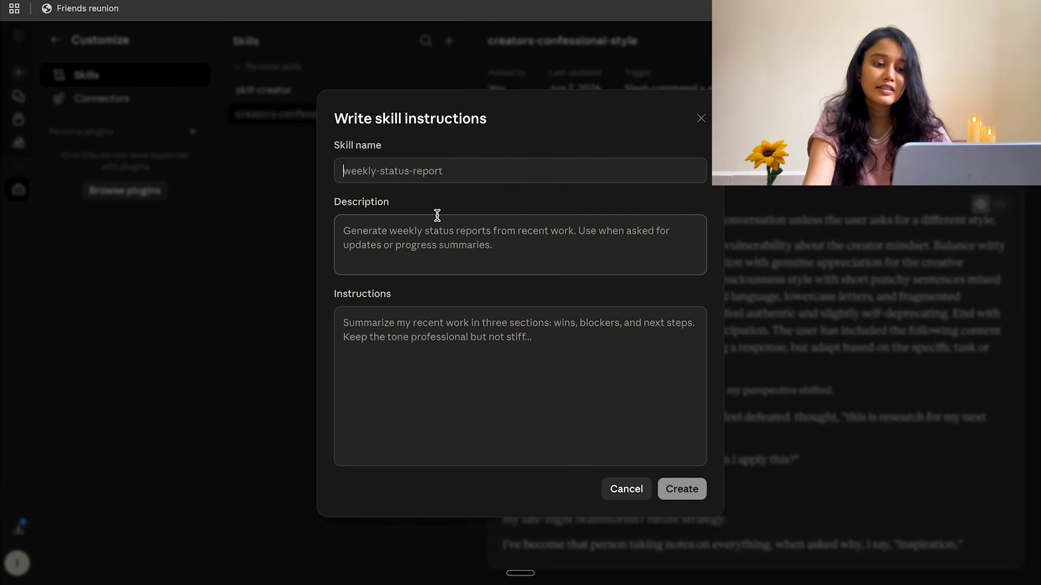
{"action": "left_click", "coordinate": [624, 489]}
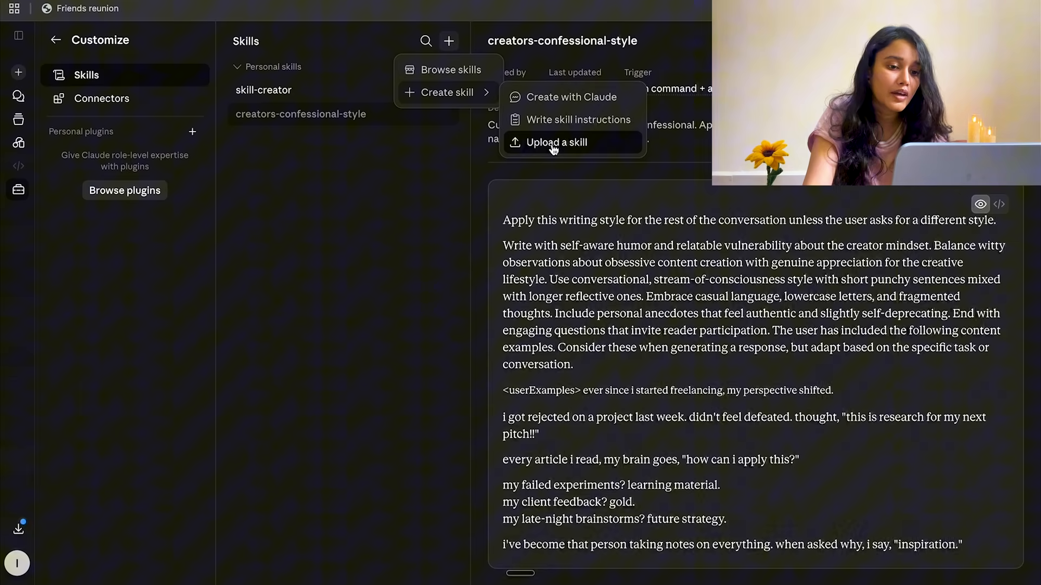
Start creating a skill with Claude, send the prefilled skill-creator prompt and send a brief reply to continue.
{"action": "left_click", "coordinate": [530, 97]}
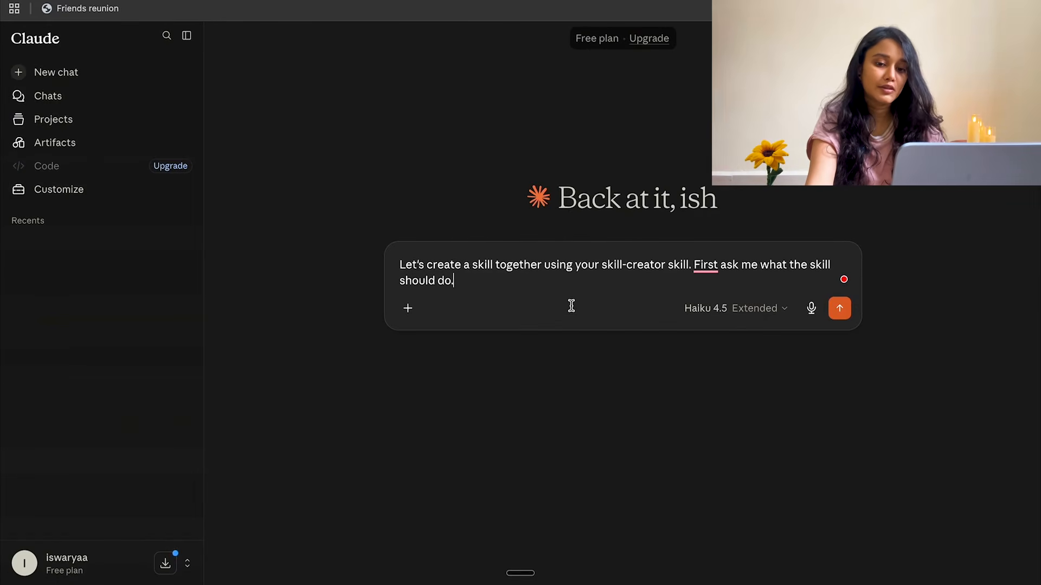
{"action": "key", "text": "Return"}
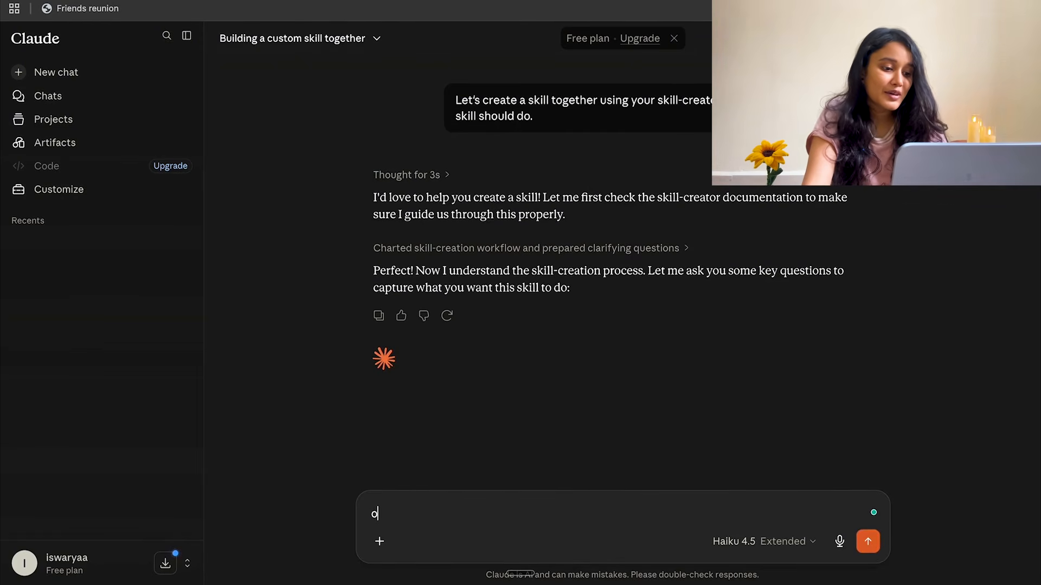
{"action": "key", "text": "Return"}
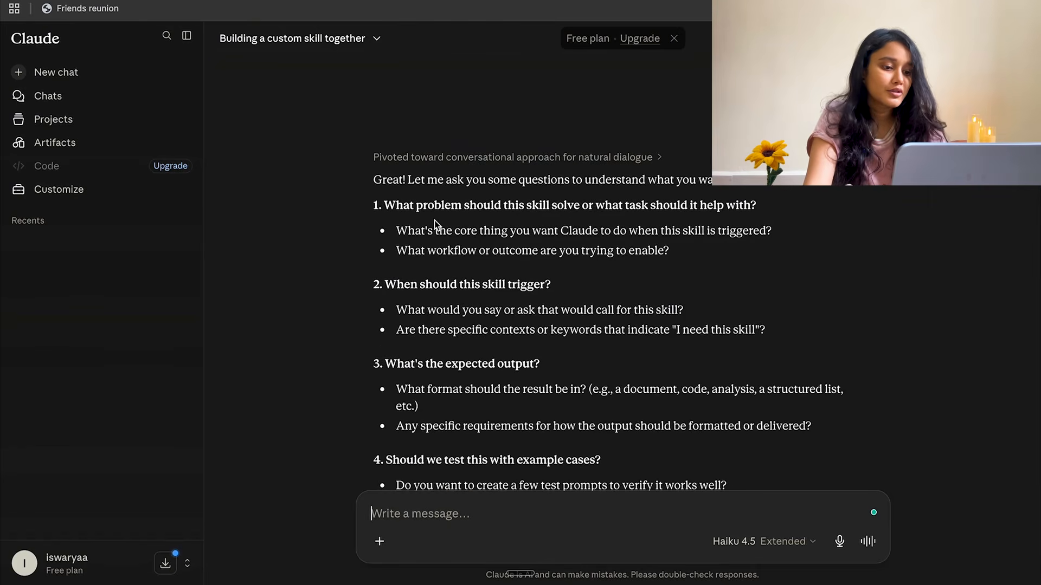
Read through Claude's four questions about the skill's task, trigger, expected output and test cases.
{"action": "left_click_drag", "start_coordinate": [674, 207], "coordinate": [675, 207]}
{"action": "left_click", "coordinate": [679, 319]}
{"action": "scroll", "coordinate": [679, 319], "scroll_direction": "down", "scroll_amount": 2}
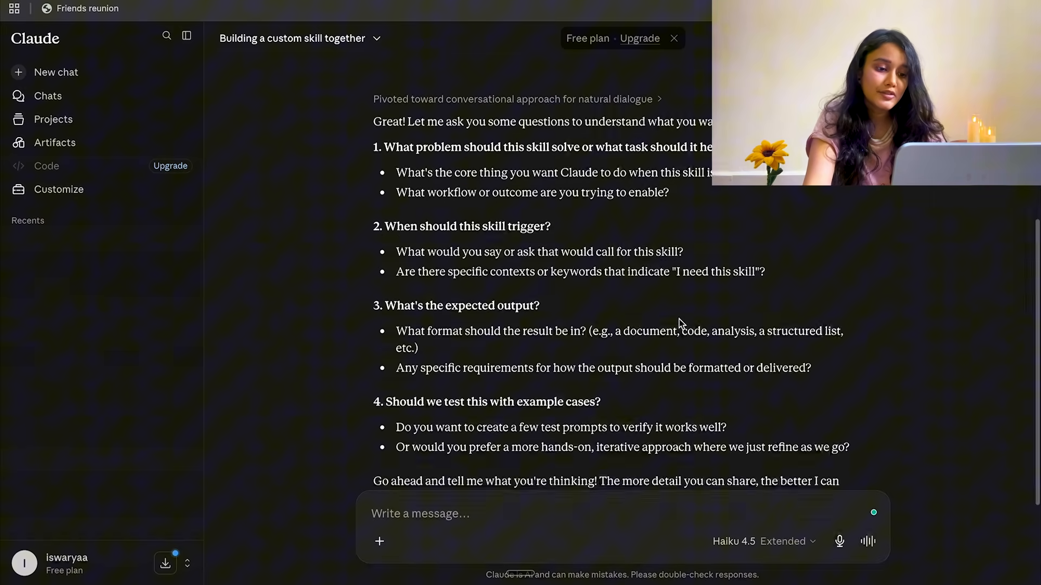
{"action": "left_click_drag", "start_coordinate": [460, 225], "coordinate": [550, 224]}
{"action": "left_click", "coordinate": [485, 356]}
{"action": "scroll", "coordinate": [486, 356], "scroll_direction": "down", "scroll_amount": 2}
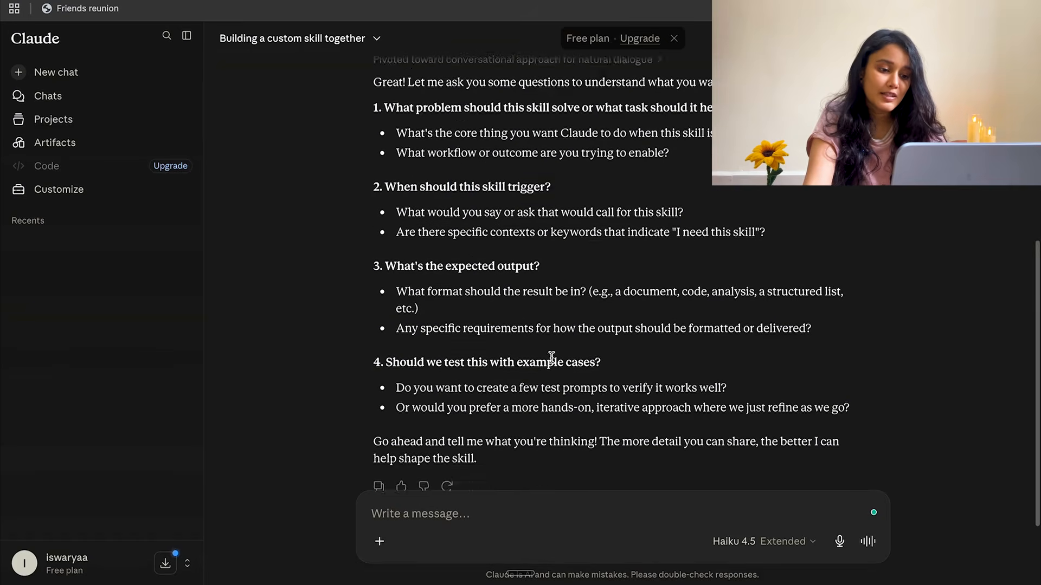
{"action": "left_click_drag", "start_coordinate": [459, 231], "coordinate": [542, 232]}
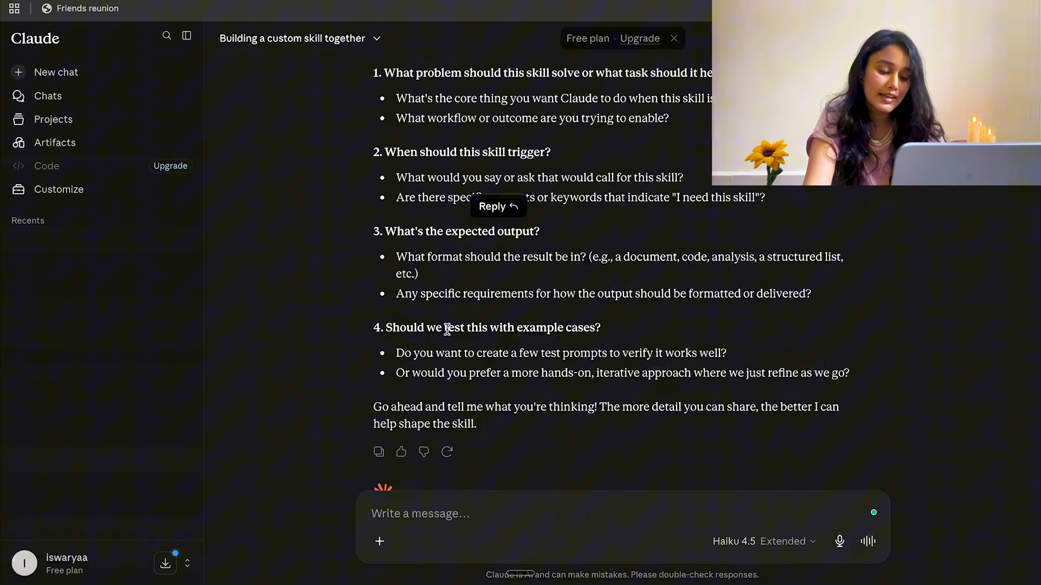
{"action": "left_click_drag", "start_coordinate": [603, 343], "coordinate": [609, 422]}
{"action": "left_click", "coordinate": [618, 444]}
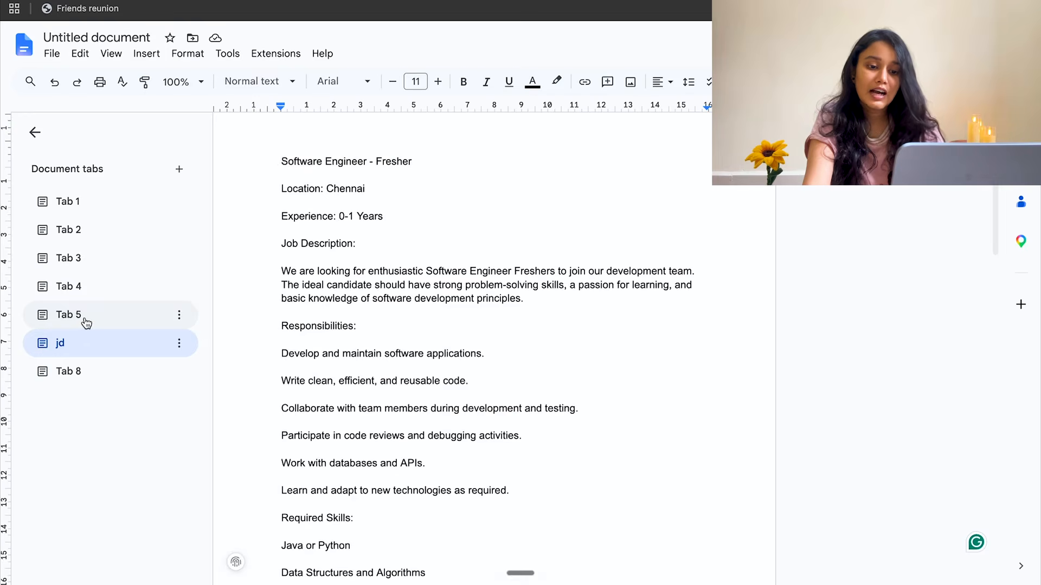
Switch to the Google Docs document and copy the entire ATS resume-writer prompt from Tab 8 into the Claude chat message.
{"action": "left_click", "coordinate": [84, 315]}
{"action": "left_click", "coordinate": [84, 370]}
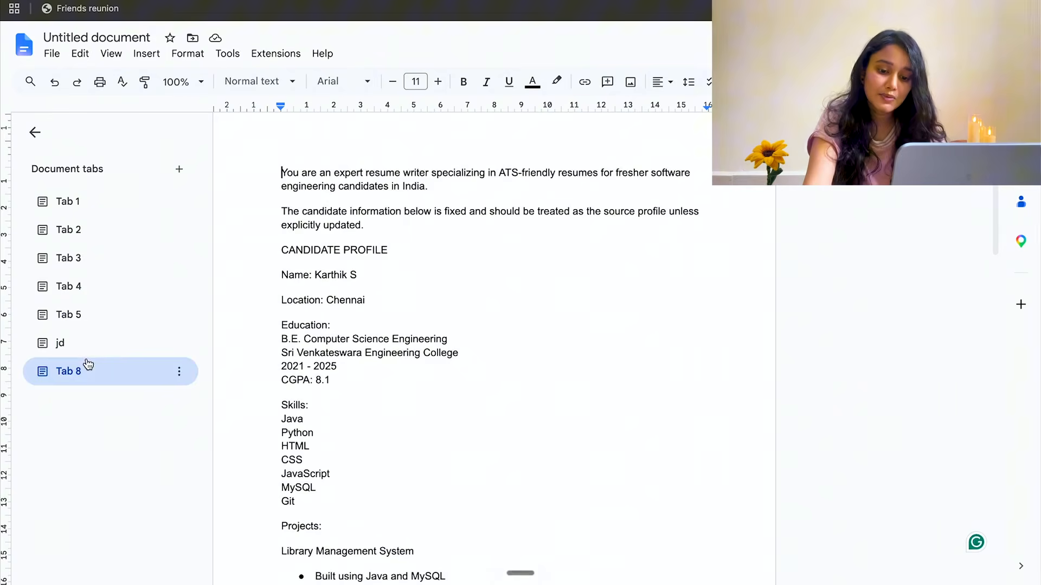
{"action": "scroll", "coordinate": [385, 365], "scroll_direction": "down", "scroll_amount": 15}
{"action": "scroll", "coordinate": [385, 366], "scroll_direction": "up", "scroll_amount": 20}
{"action": "scroll", "coordinate": [385, 366], "scroll_direction": "down", "scroll_amount": 2}
{"action": "key", "text": "ctrl+a"}
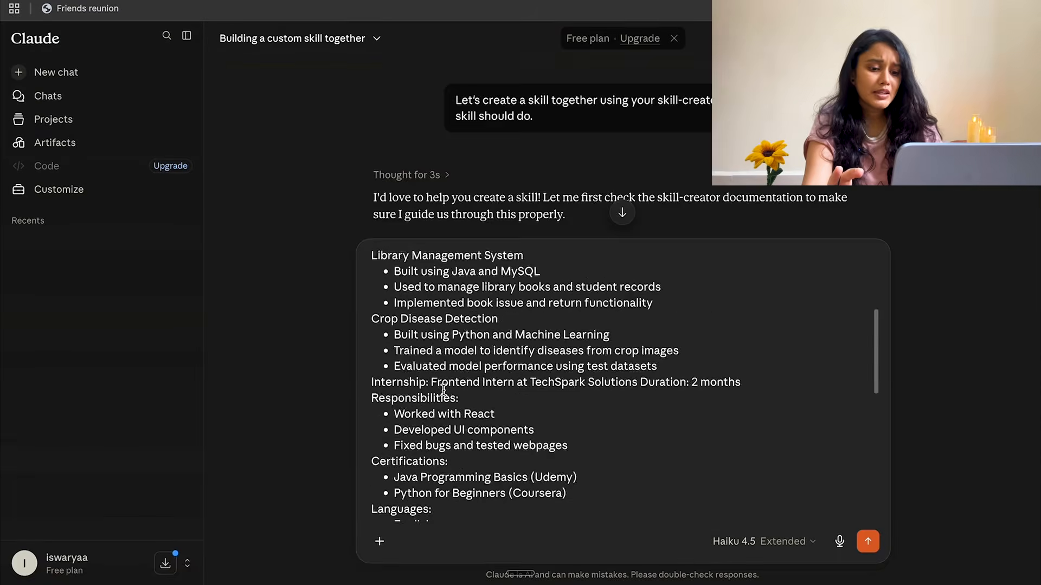
Review the numbered instructions in the pasted resume prompt, from analyzing the job description to outputting only the final resume.
{"action": "scroll", "coordinate": [443, 390], "scroll_direction": "down", "scroll_amount": 10}
{"action": "right_click", "coordinate": [446, 387]}
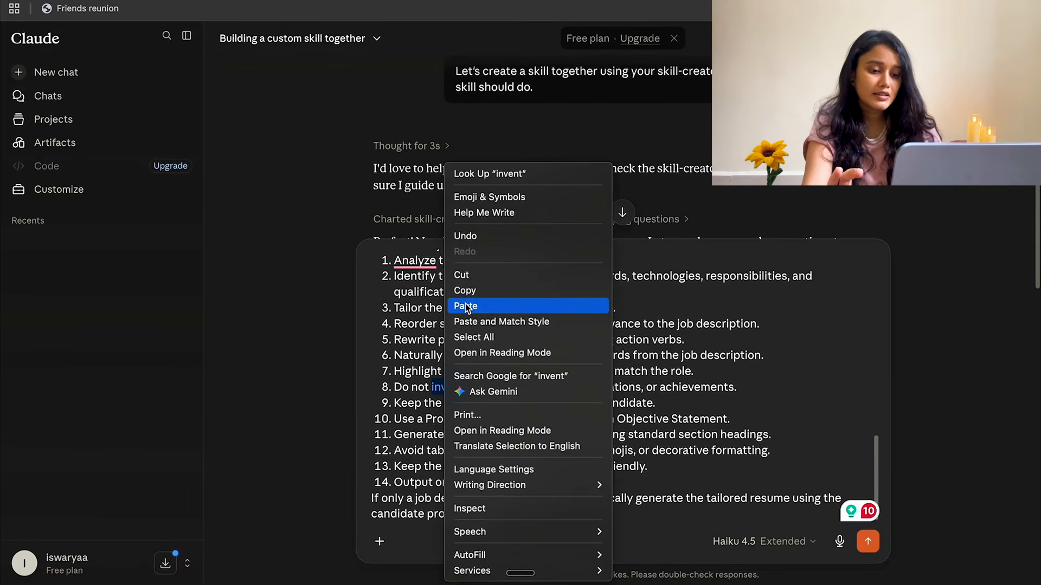
{"action": "left_click", "coordinate": [438, 315]}
{"action": "scroll", "coordinate": [426, 343], "scroll_direction": "up", "scroll_amount": 2}
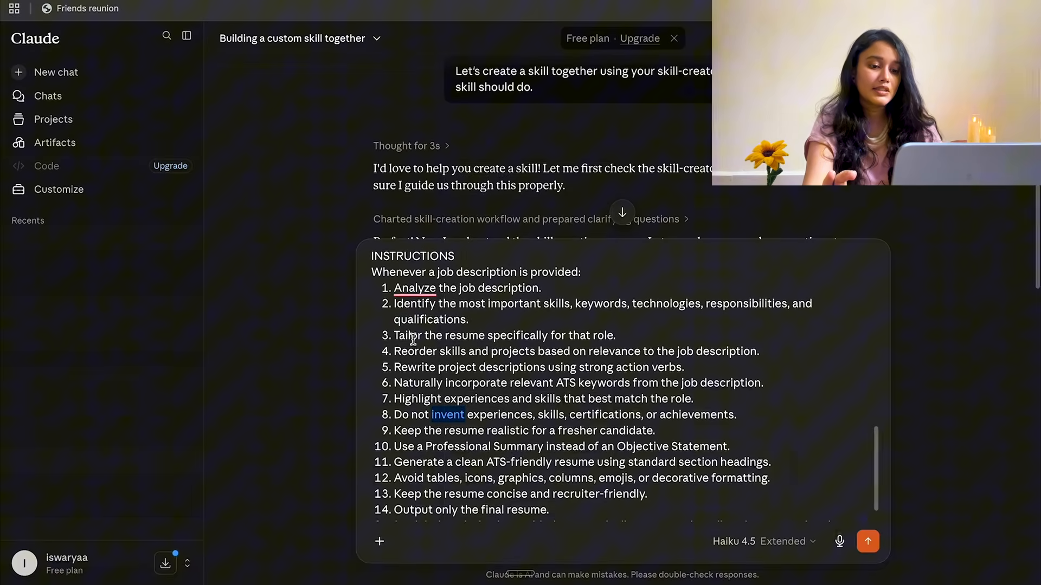
{"action": "left_click", "coordinate": [410, 290]}
{"action": "left_click", "coordinate": [553, 290]}
{"action": "scroll", "coordinate": [520, 293], "scroll_direction": "down", "scroll_amount": 2}
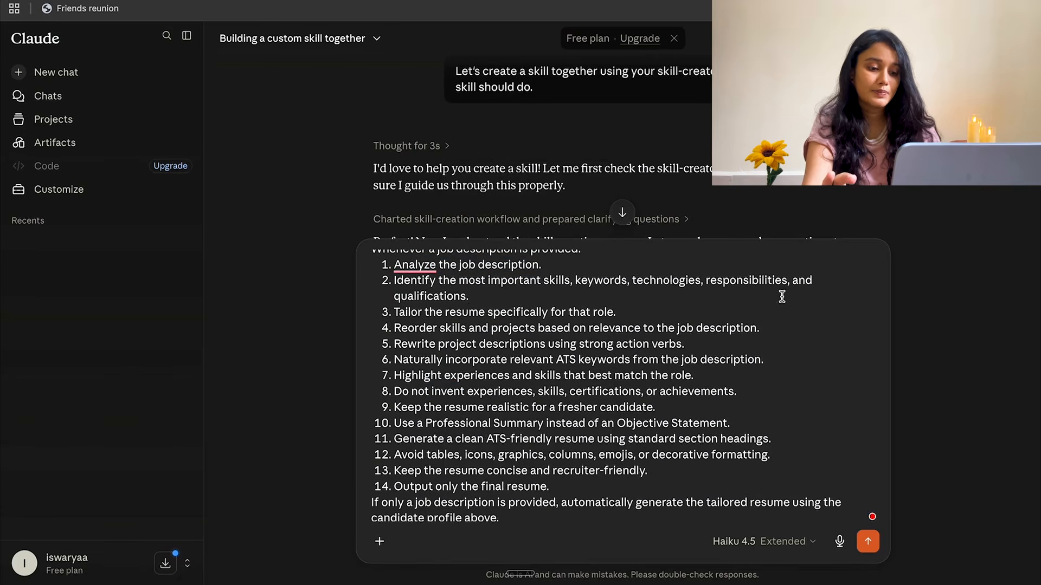
Check the rest of the pasted resume-writer prompt, including its closing instruction, and send it to Claude.
{"action": "scroll", "coordinate": [425, 396], "scroll_direction": "down", "scroll_amount": 1}
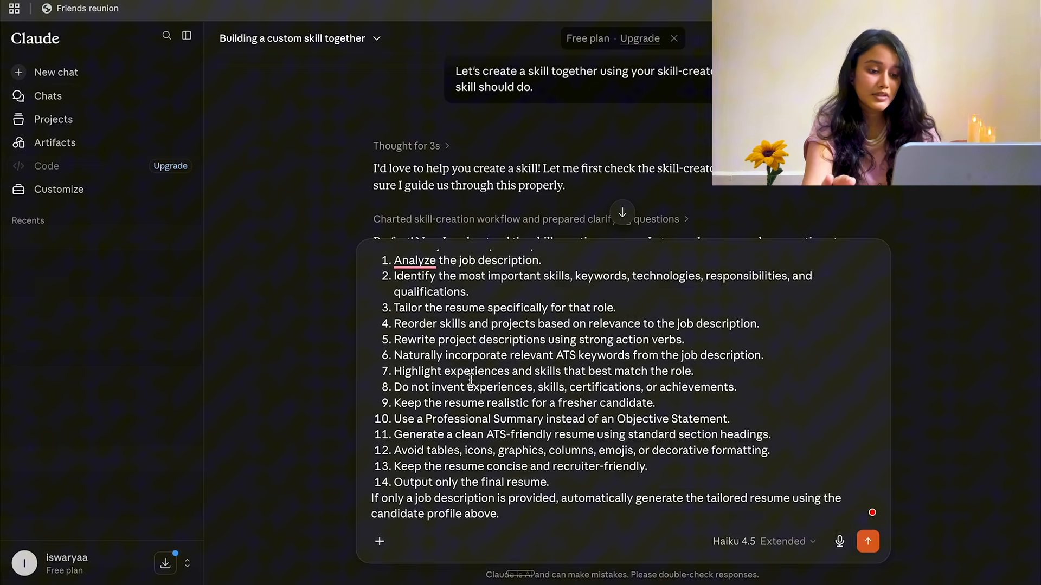
{"action": "left_click_drag", "start_coordinate": [399, 325], "coordinate": [500, 518]}
{"action": "left_click", "coordinate": [441, 464]}
{"action": "scroll", "coordinate": [477, 401], "scroll_direction": "up", "scroll_amount": 10}
{"action": "scroll", "coordinate": [717, 448], "scroll_direction": "down", "scroll_amount": 1}
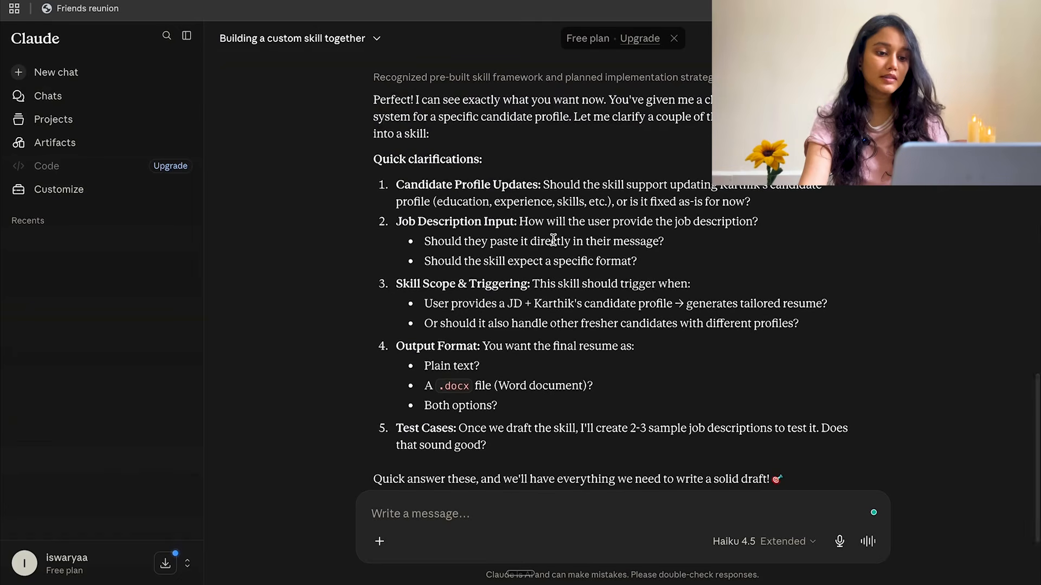
Read Claude's five quick clarifications and answer the first two in a numbered reply: "its fixed" and "jd will be pasted".
{"action": "scroll", "coordinate": [495, 213], "scroll_direction": "down", "scroll_amount": 1}
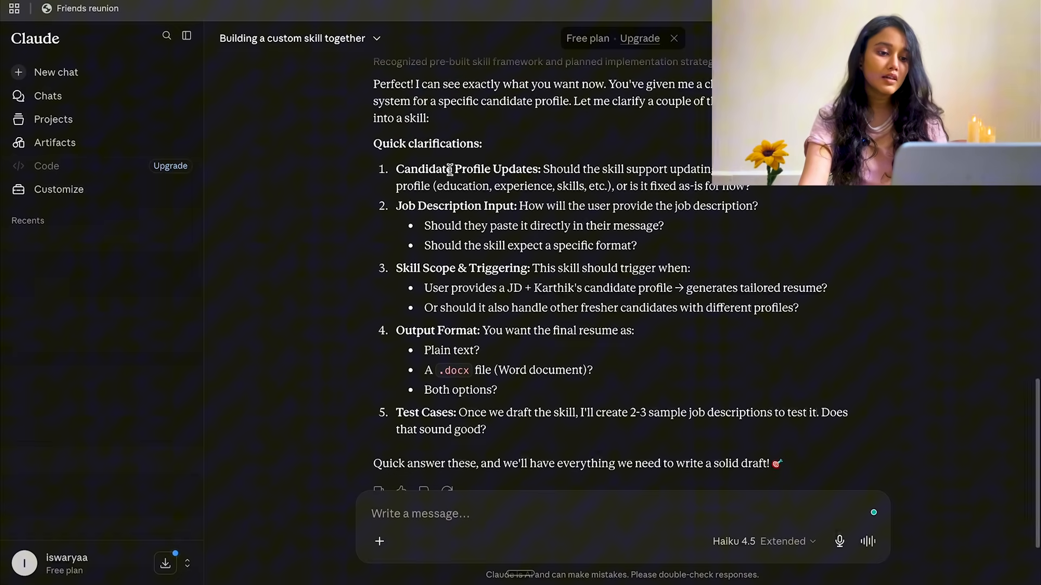
{"action": "scroll", "coordinate": [586, 179], "scroll_direction": "down", "scroll_amount": 3}
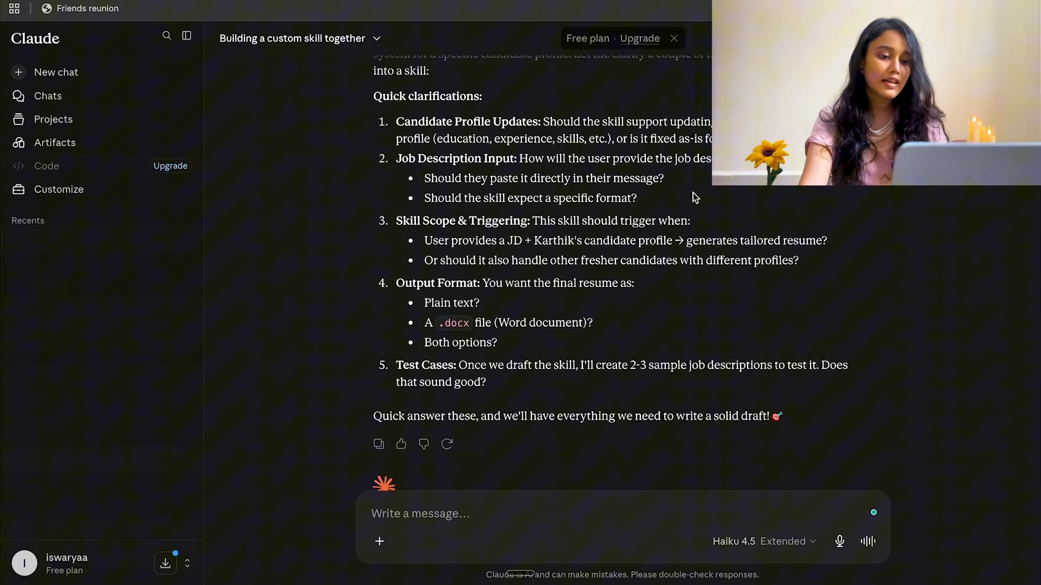
{"action": "scroll", "coordinate": [650, 183], "scroll_direction": "down", "scroll_amount": 2}
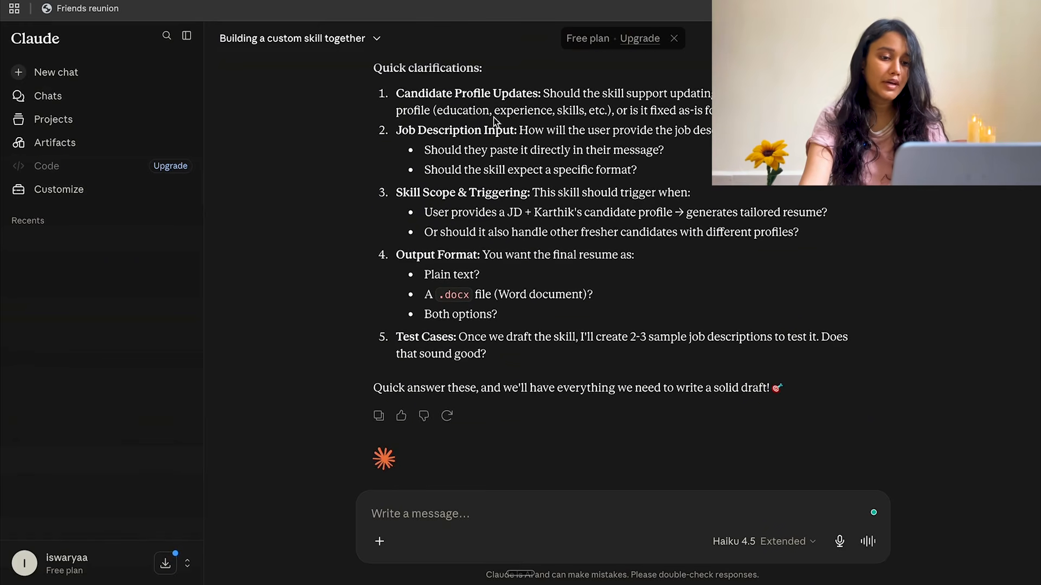
{"action": "left_click_drag", "start_coordinate": [759, 111], "coordinate": [754, 135]}
{"action": "left_click", "coordinate": [746, 201]}
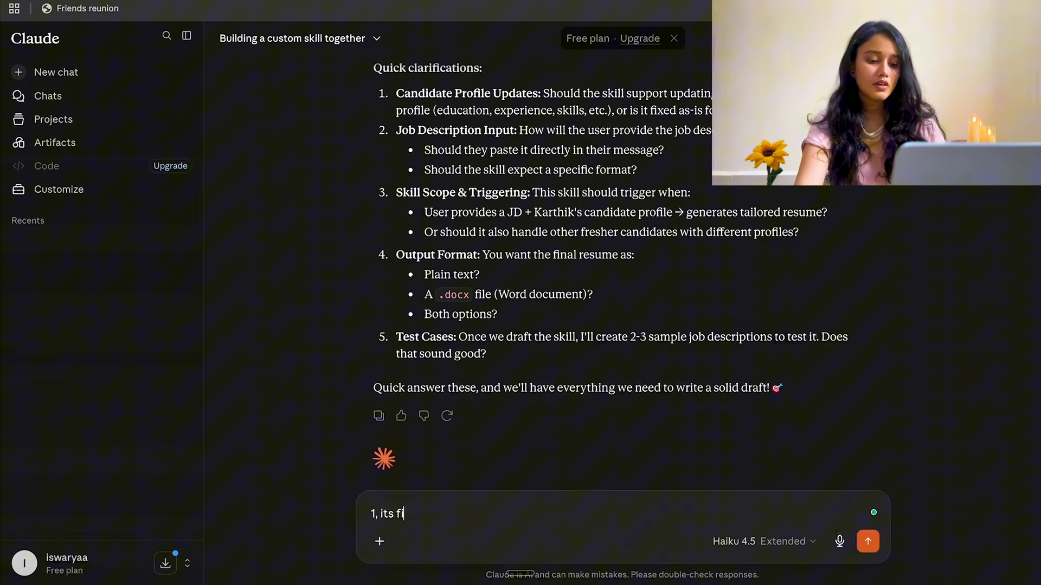
{"action": "key", "text": "shift+Return"}
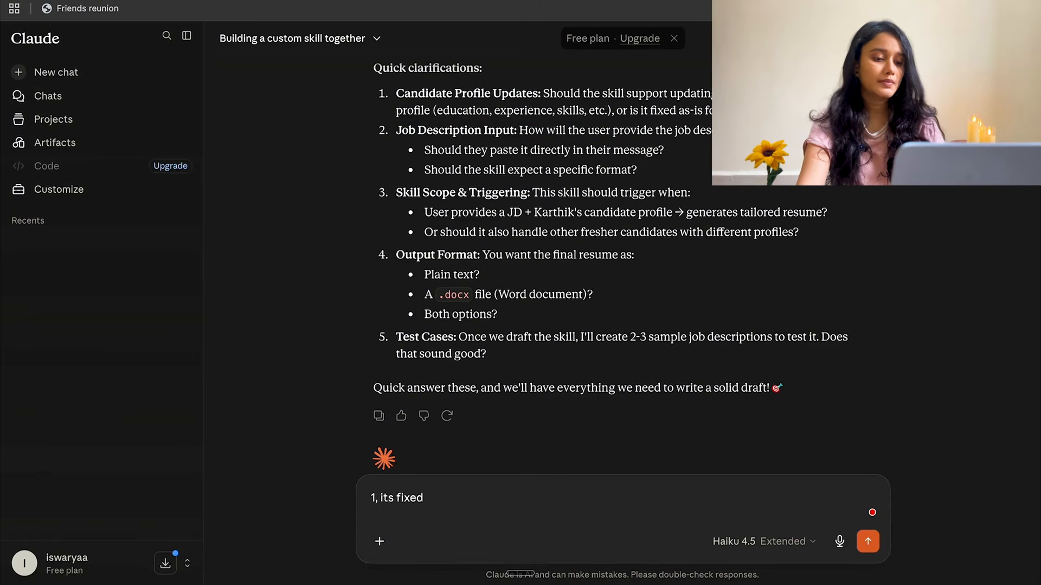
{"action": "scroll", "coordinate": [622, 330], "scroll_direction": "down", "scroll_amount": 1}
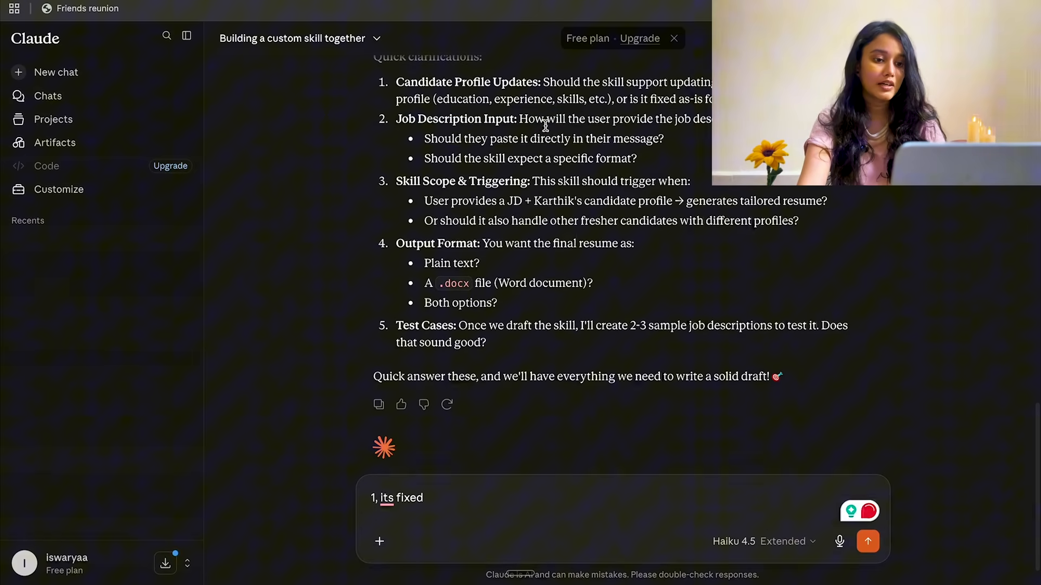
{"action": "key", "text": "shift+Return"}
{"action": "type", "text": "2."}
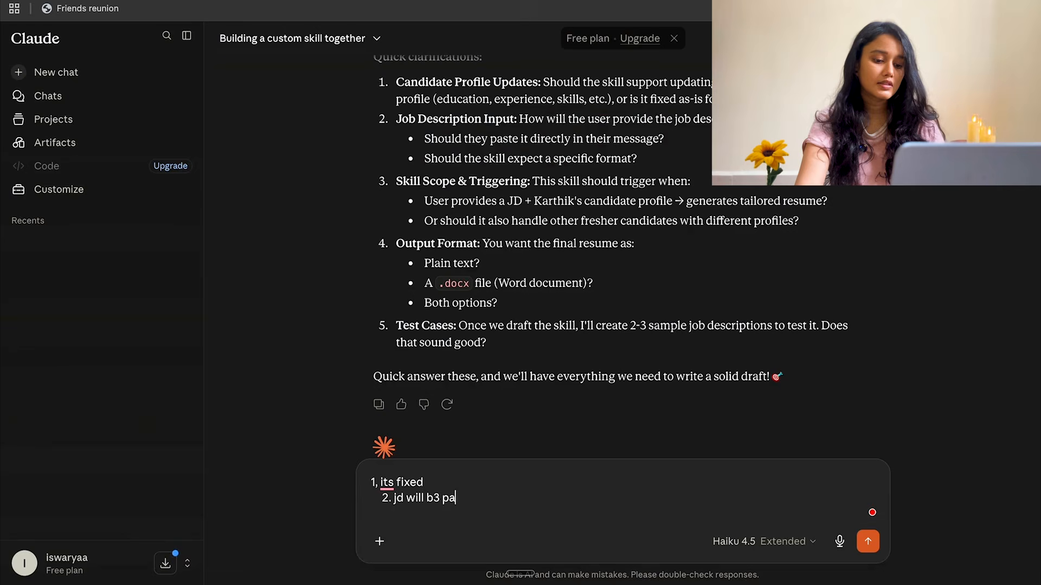
{"action": "type", "text": " jd will be pasted"}
Add answers limiting the trigger to the candidate's resume requests, choosing docx output and promising to supply the jd, and send the reply.
{"action": "key", "text": "shift+Return"}
{"action": "type", "text": "3. yes"}
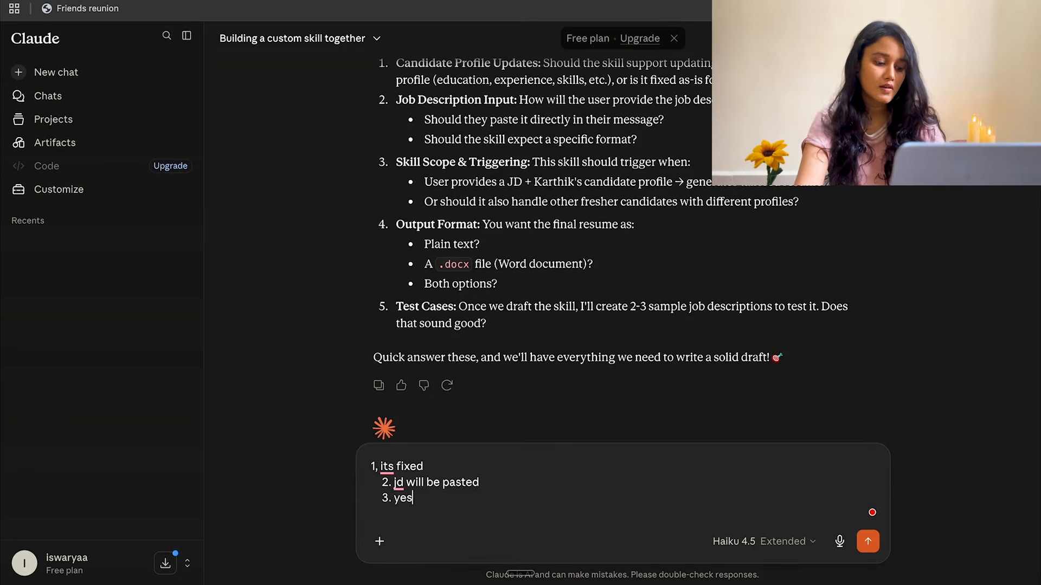
{"action": "key", "text": "shift+Return"}
{"action": "key", "text": "Left"}
{"action": "type", "text": ", o"}
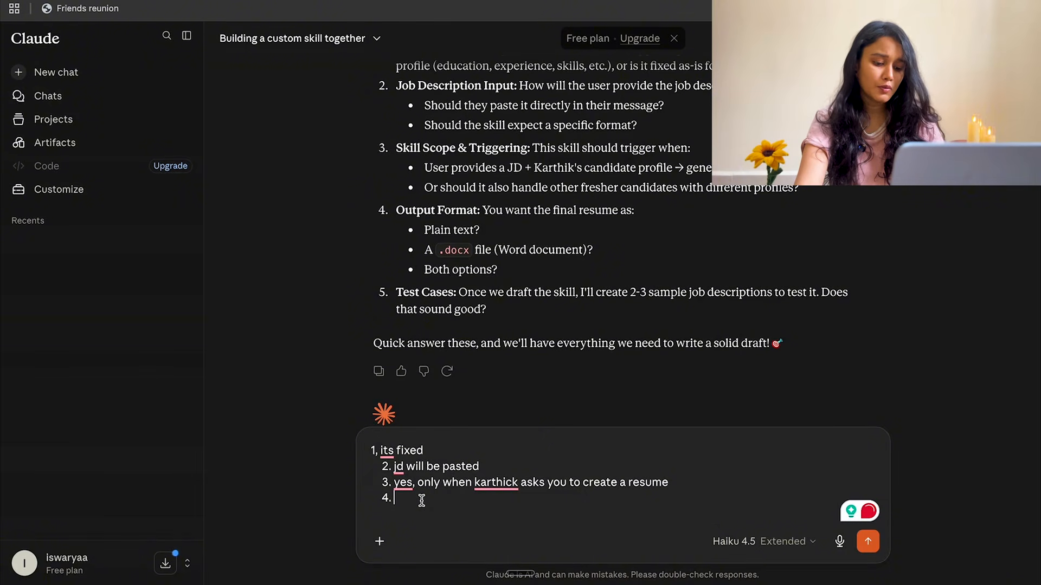
{"action": "type", "text": "do"}
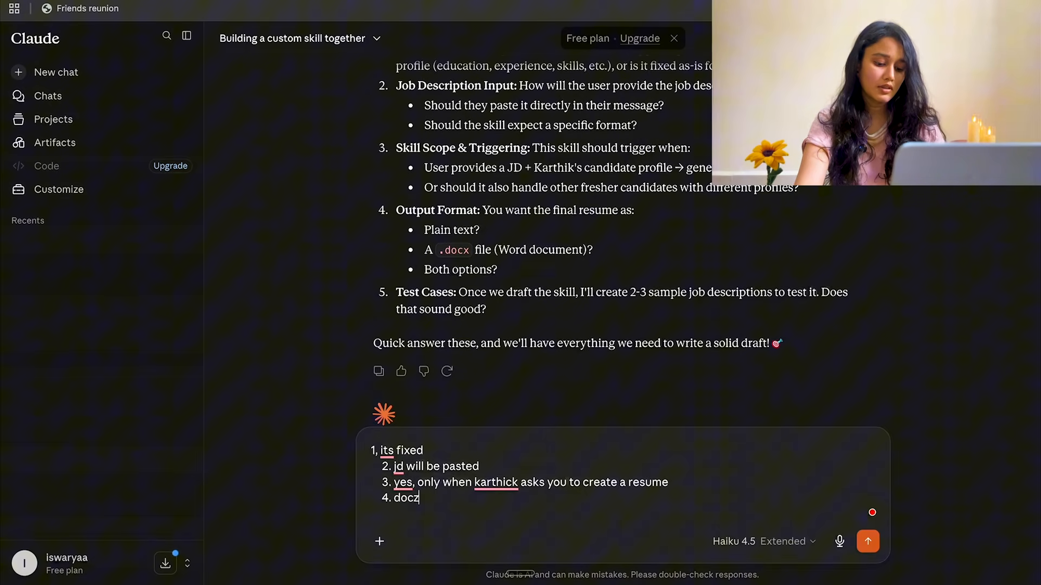
{"action": "key", "text": "shift+Return"}
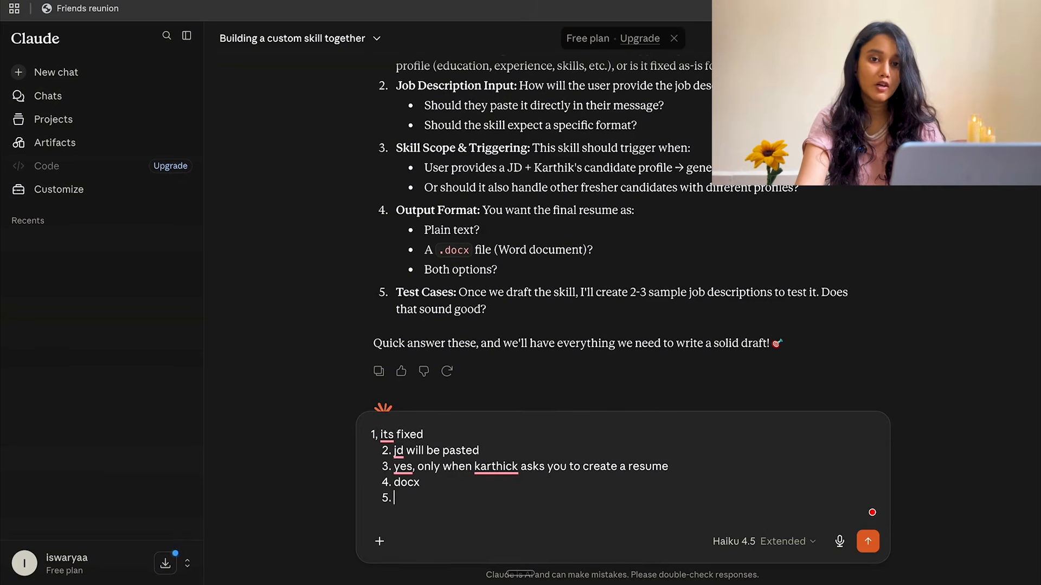
{"action": "scroll", "coordinate": [418, 498], "scroll_direction": "down", "scroll_amount": 2}
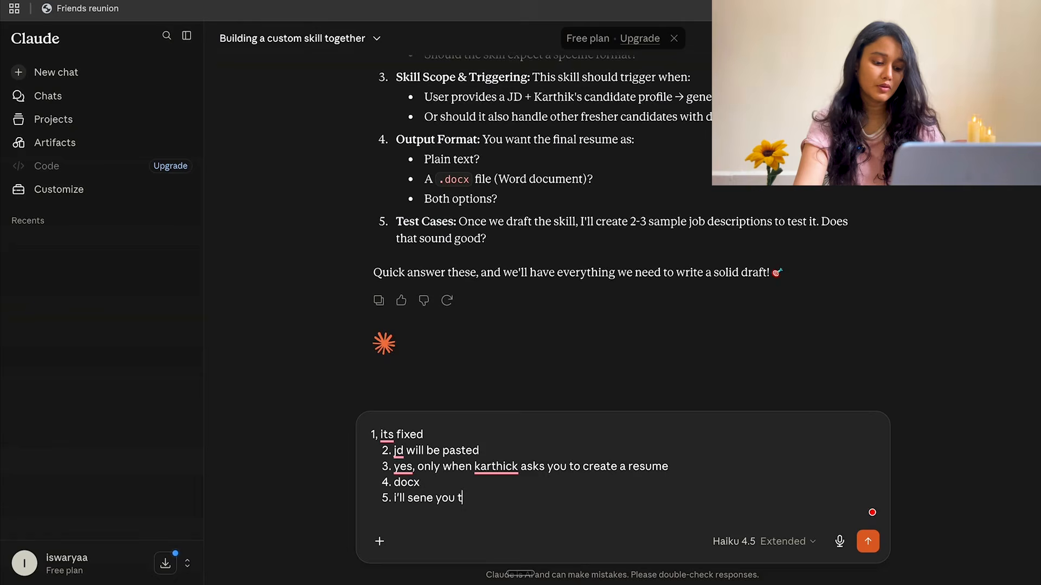
{"action": "key", "text": "Return"}
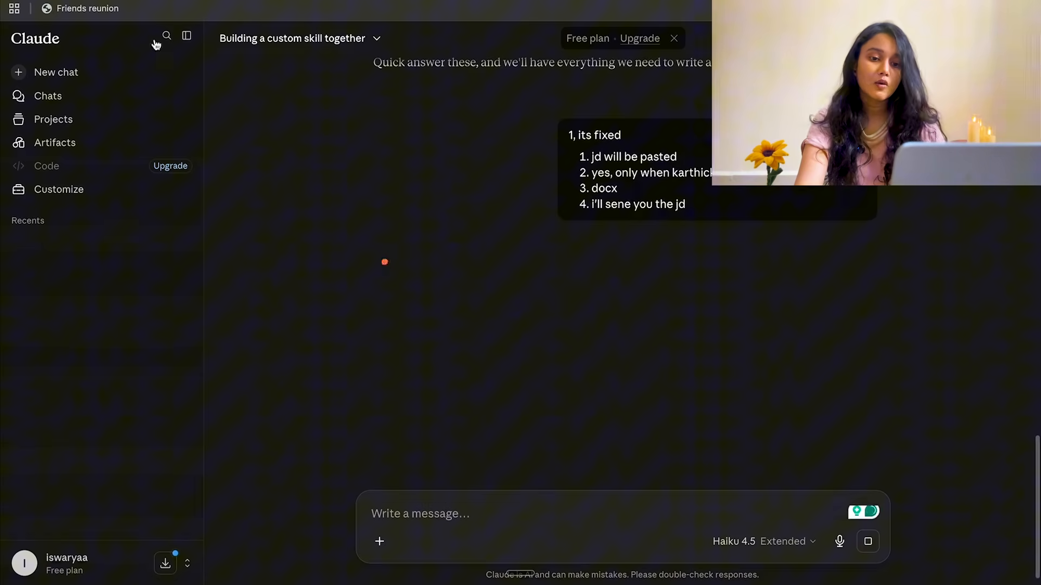
Switch to the Google Docs document and copy the entire job description from the jd tab into the Claude chat message.
{"action": "key", "text": "ctrl+Tab"}
{"action": "left_click", "coordinate": [81, 342]}
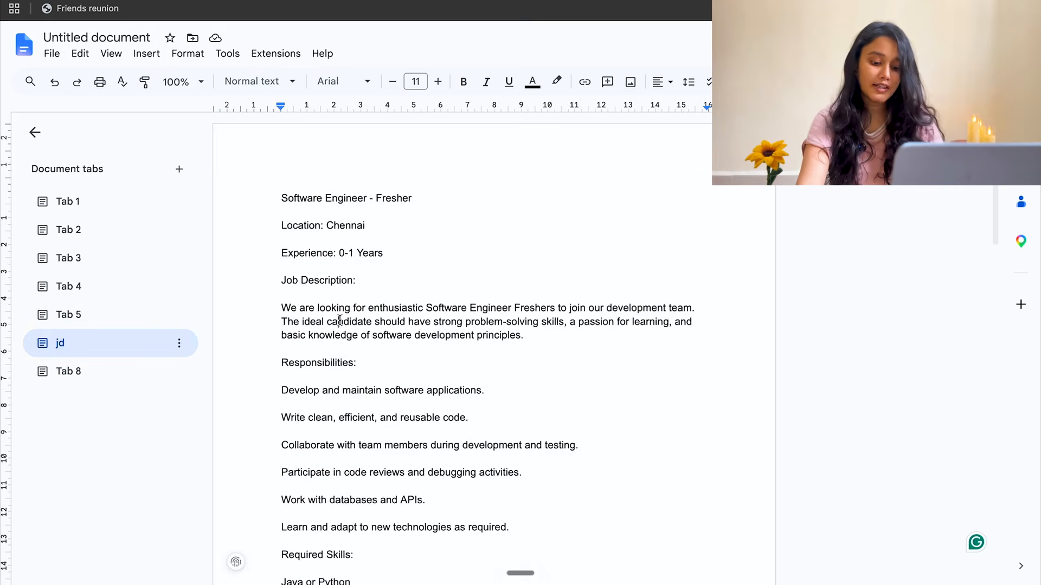
{"action": "key", "text": "ctrl+a"}
{"action": "key", "text": "ctrl+c"}
{"action": "key", "text": "ctrl+shift+Tab"}
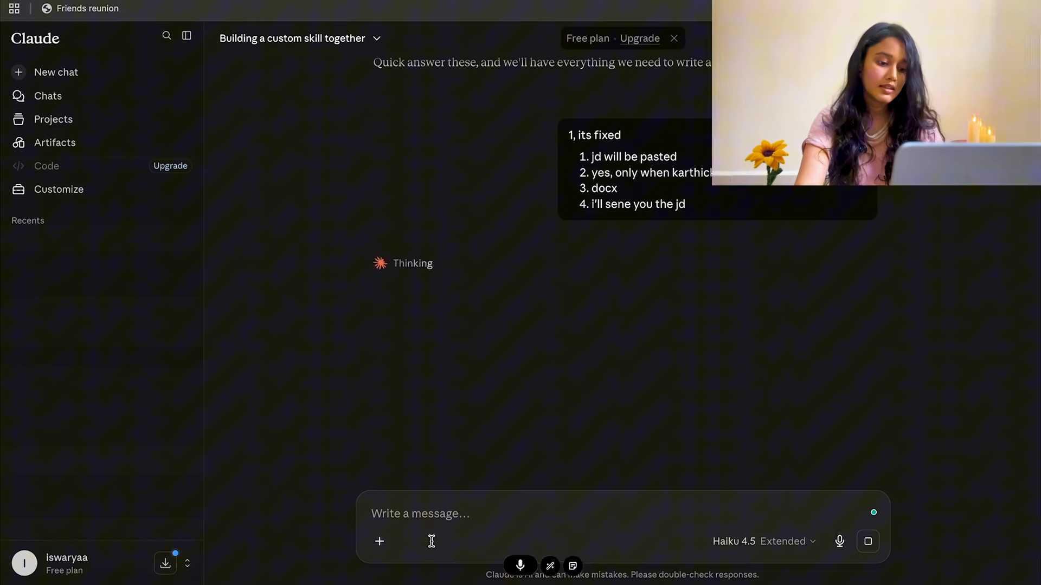
{"action": "left_click", "coordinate": [428, 523]}
{"action": "key", "text": "ctrl+v"}
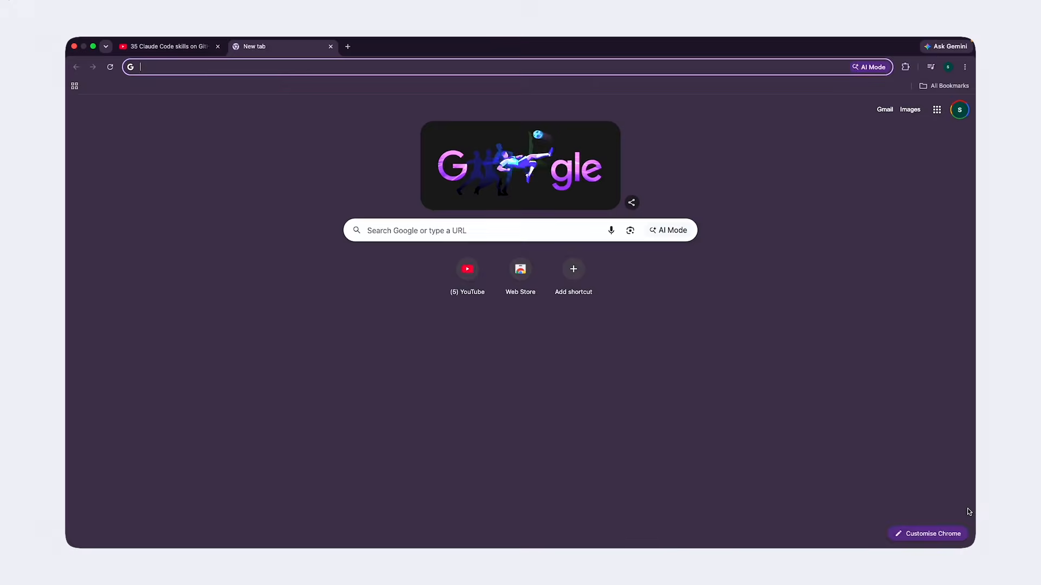
Open the claude-skills repository on GitHub in Chrome and browse its folders, the product-team skills and the README's skills table.
{"action": "key", "text": "super+v"}
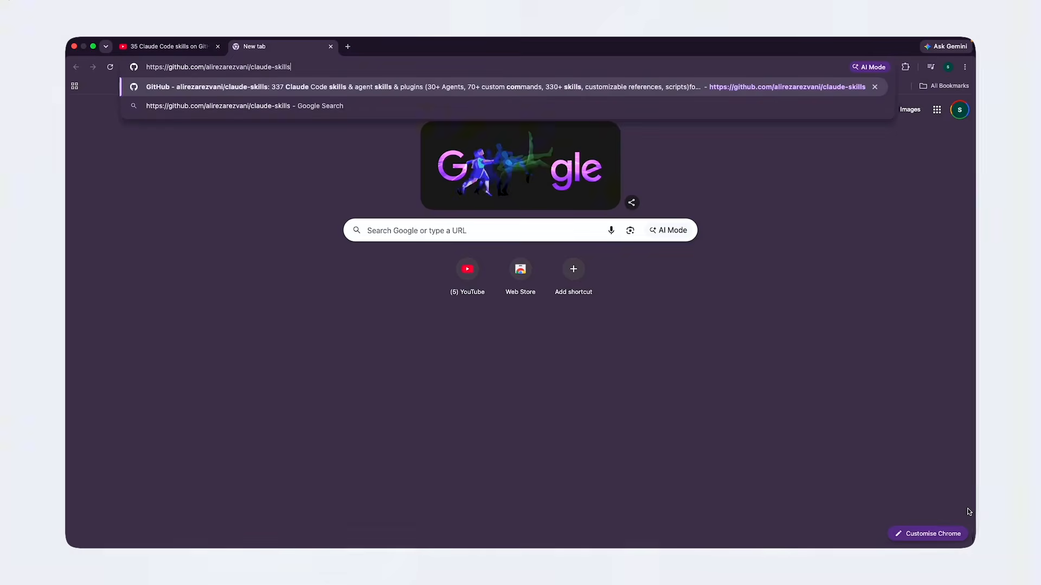
{"action": "key", "text": "Return"}
{"action": "scroll", "coordinate": [968, 510], "scroll_direction": "down", "scroll_amount": 5}
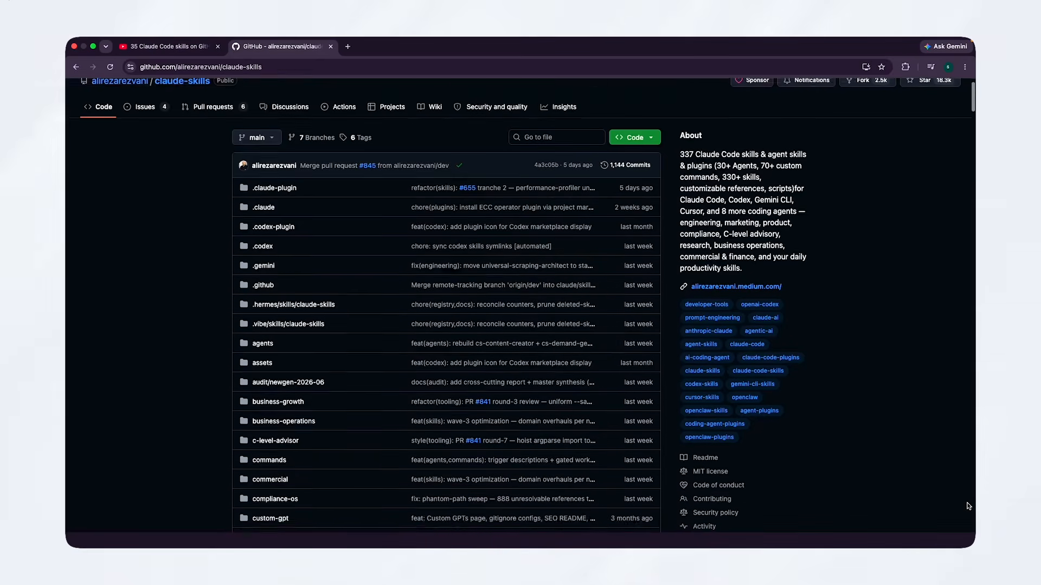
{"action": "scroll", "coordinate": [969, 506], "scroll_direction": "down", "scroll_amount": 2}
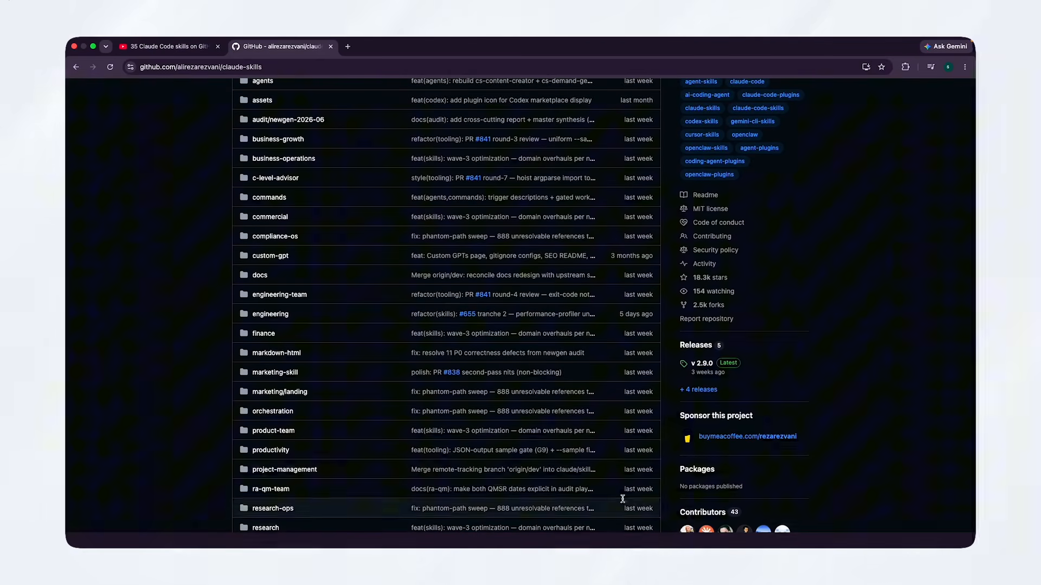
{"action": "scroll", "coordinate": [594, 495], "scroll_direction": "down", "scroll_amount": 3}
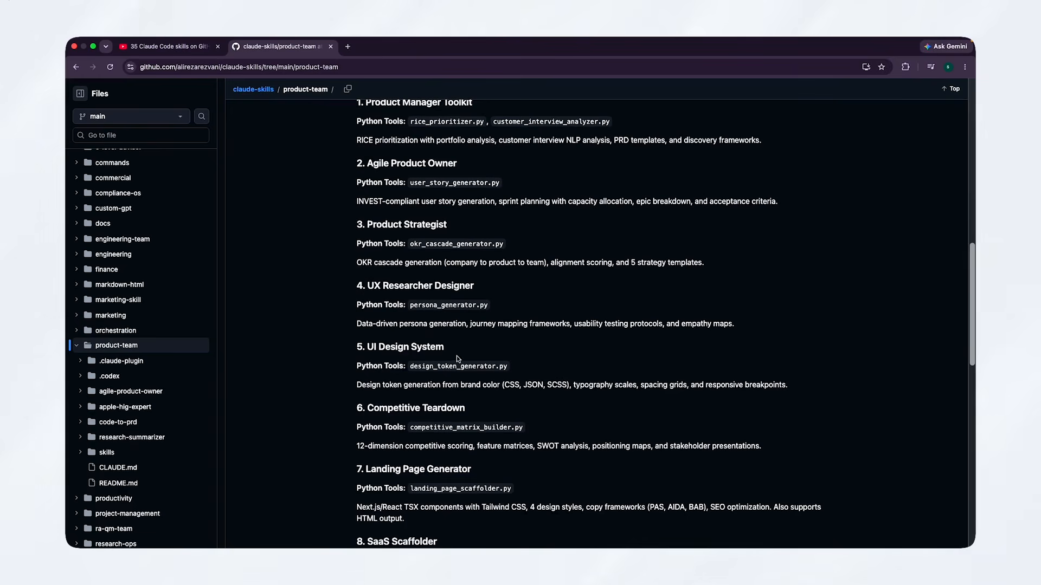
{"action": "left_click_drag", "start_coordinate": [432, 346], "coordinate": [468, 347]}
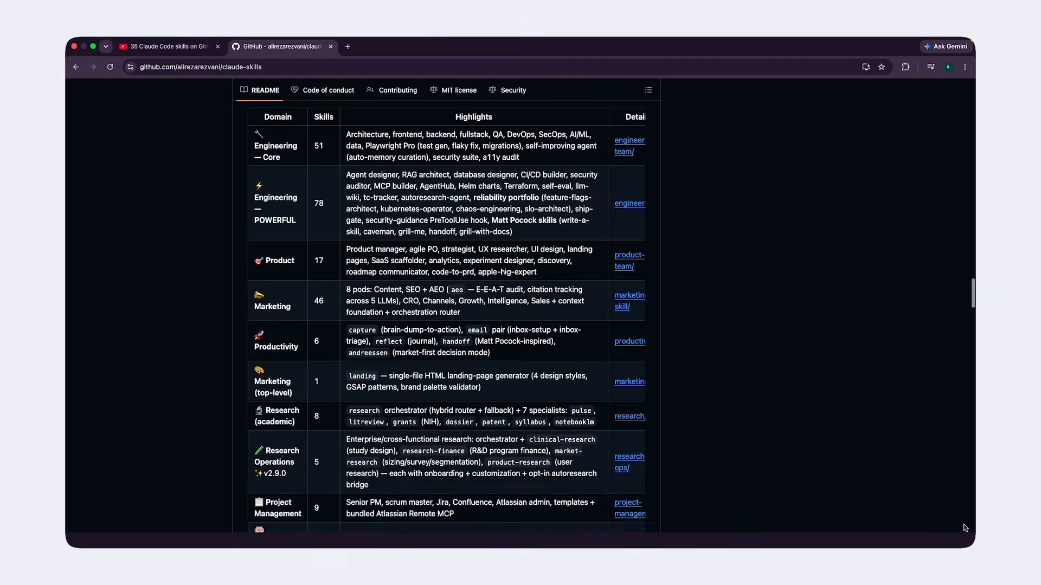
{"action": "scroll", "coordinate": [964, 528], "scroll_direction": "down", "scroll_amount": 5}
{"action": "scroll", "coordinate": [965, 527], "scroll_direction": "down", "scroll_amount": 8}
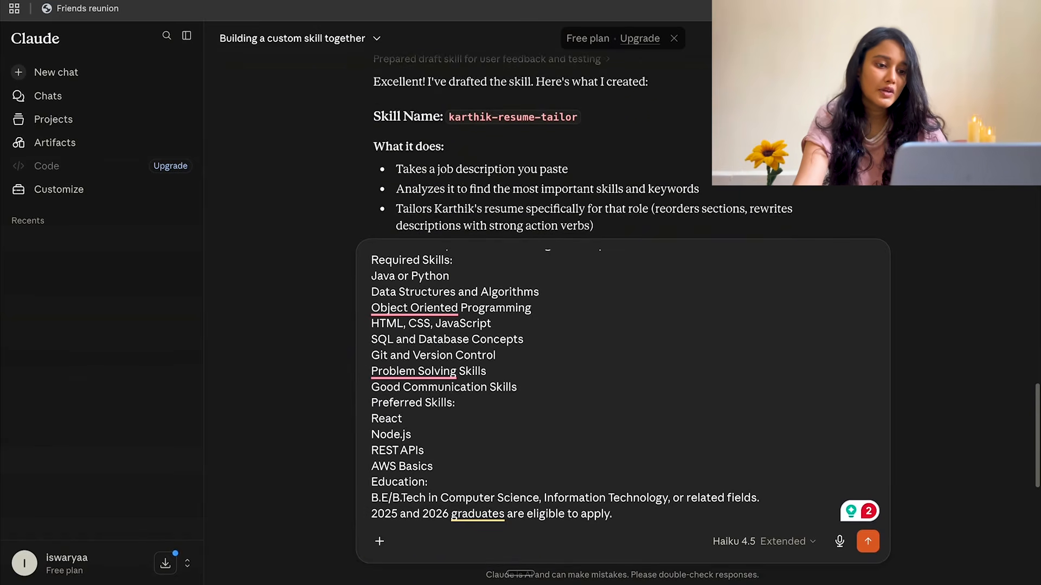
Read through Claude's summary of the drafted resume skill, covering what it does, its key features and the proposed testing steps.
{"action": "scroll", "coordinate": [543, 147], "scroll_direction": "down", "scroll_amount": 1}
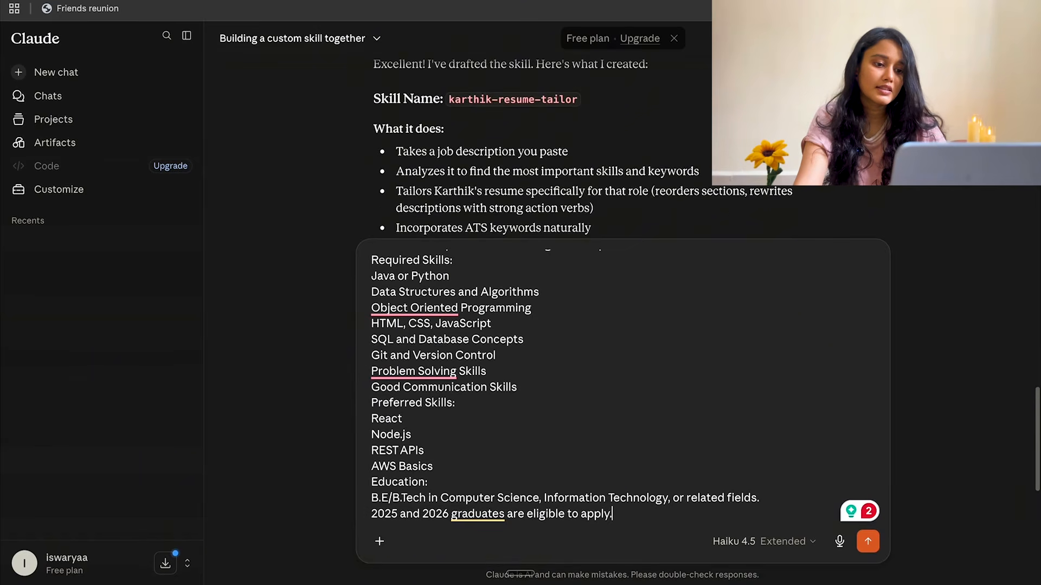
{"action": "scroll", "coordinate": [542, 146], "scroll_direction": "down", "scroll_amount": 3}
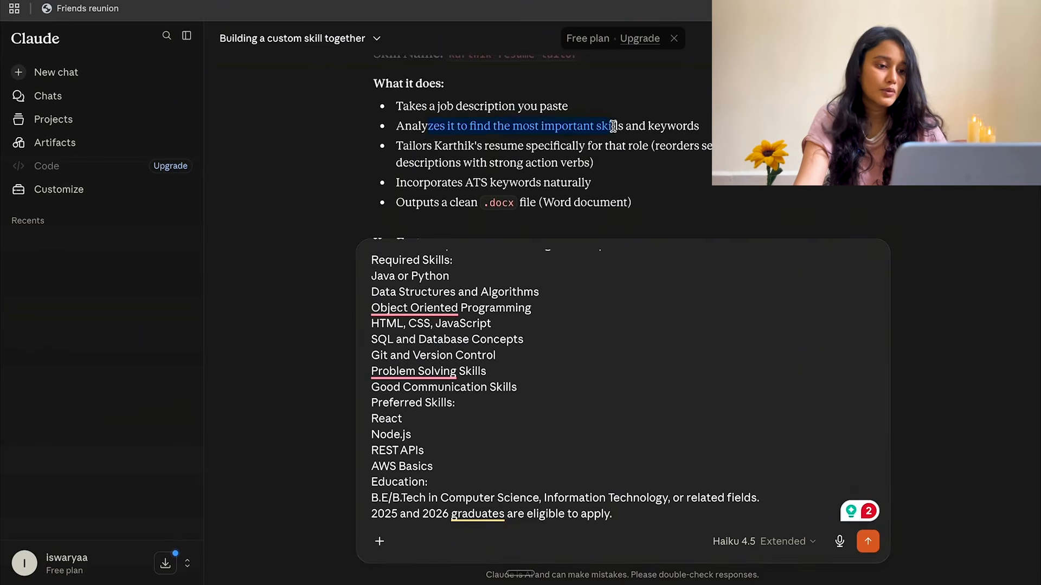
{"action": "left_click", "coordinate": [624, 164]}
{"action": "scroll", "coordinate": [650, 136], "scroll_direction": "down", "scroll_amount": 1}
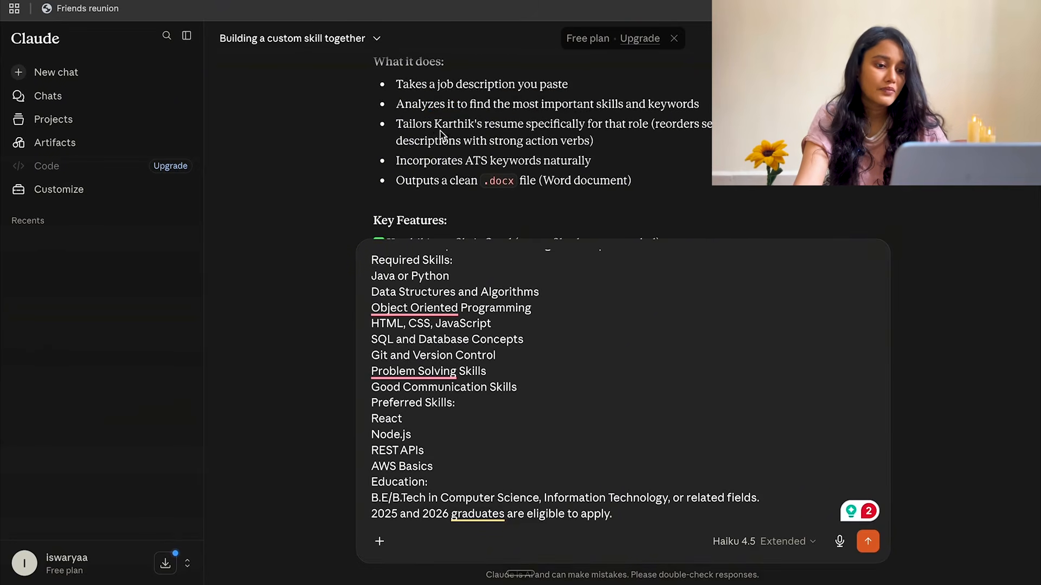
{"action": "left_click", "coordinate": [675, 173]}
{"action": "scroll", "coordinate": [674, 172], "scroll_direction": "down", "scroll_amount": 2}
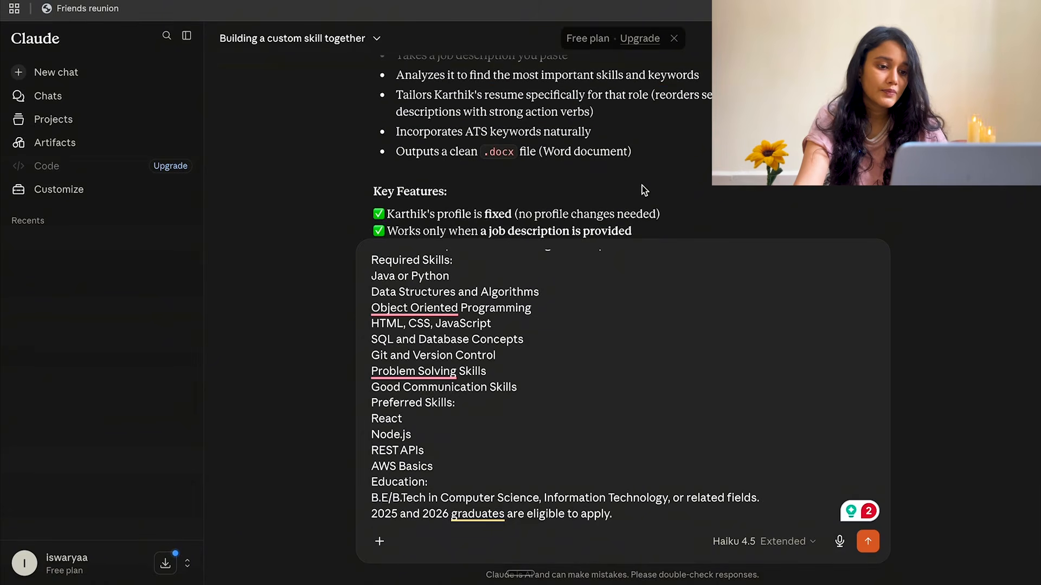
{"action": "scroll", "coordinate": [642, 184], "scroll_direction": "down", "scroll_amount": 1}
{"action": "scroll", "coordinate": [628, 153], "scroll_direction": "down", "scroll_amount": 5}
{"action": "scroll", "coordinate": [577, 146], "scroll_direction": "down", "scroll_amount": 6}
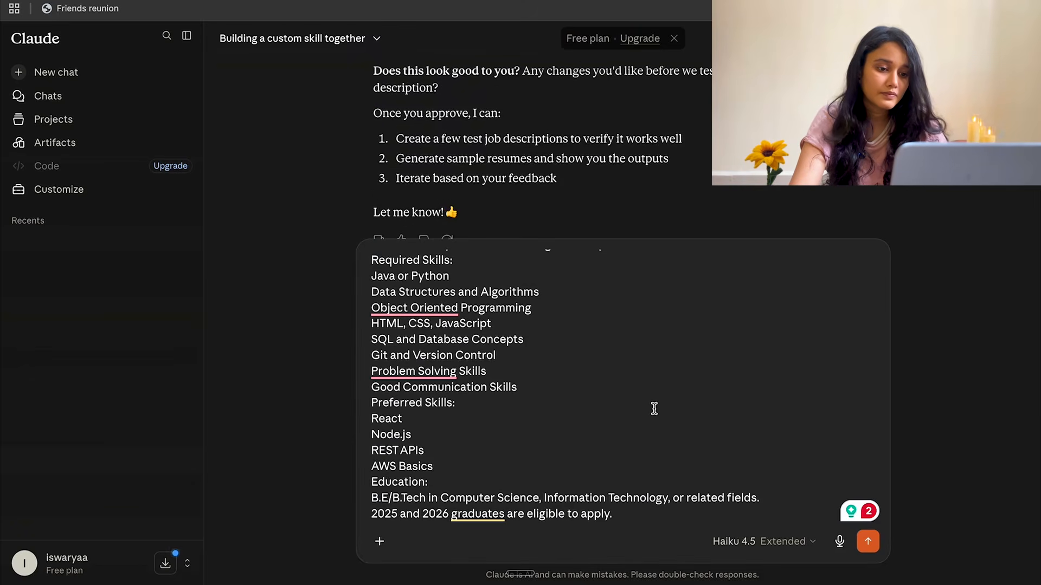
Remove the unsent job description from the message and send a short approval of the drafted skill instead.
{"action": "scroll", "coordinate": [655, 409], "scroll_direction": "down", "scroll_amount": 5}
{"action": "left_click_drag", "start_coordinate": [667, 524], "coordinate": [337, 155]}
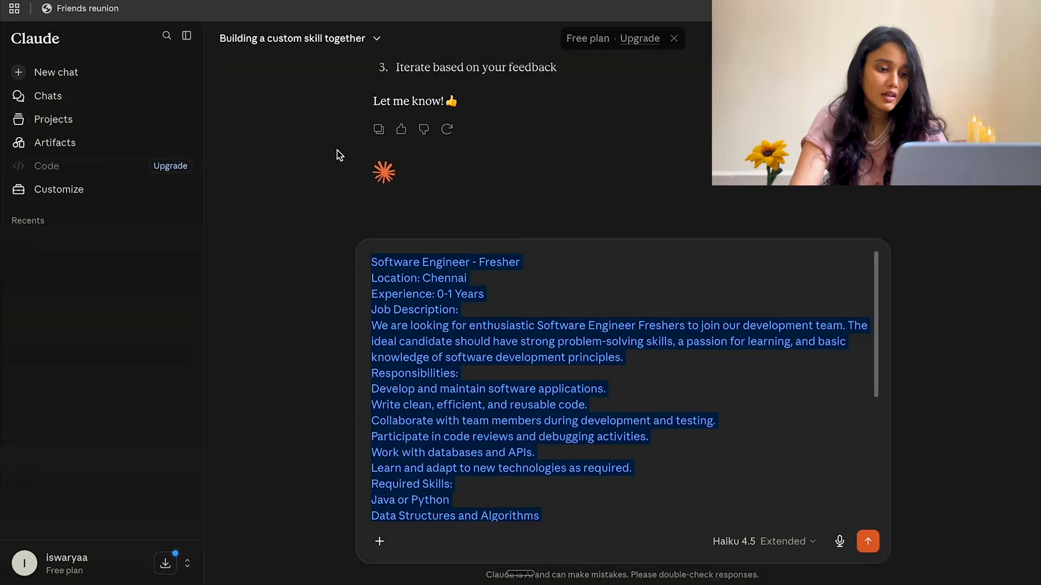
{"action": "key", "text": "BackSpace"}
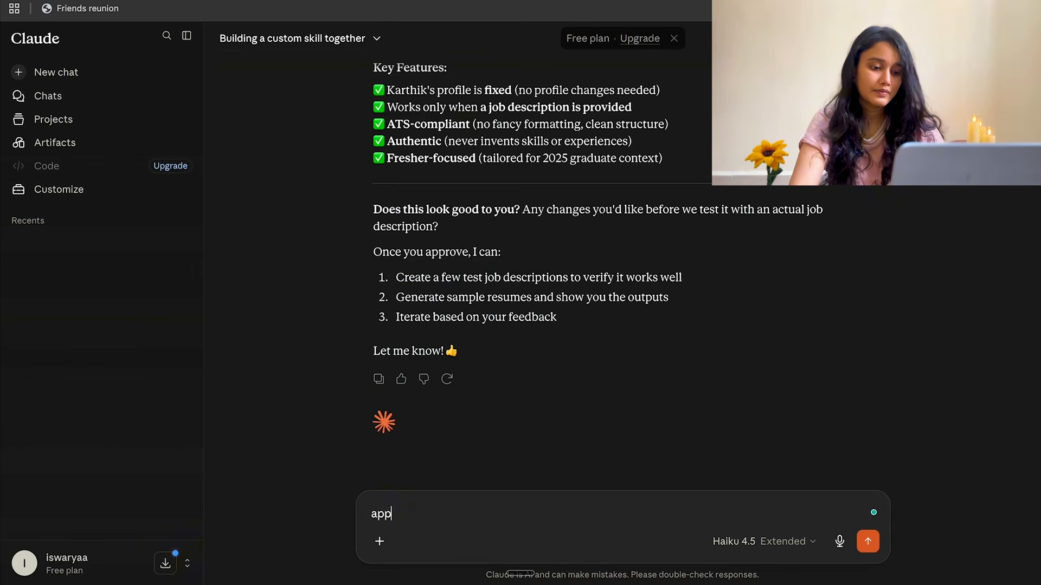
{"action": "key", "text": "Return"}
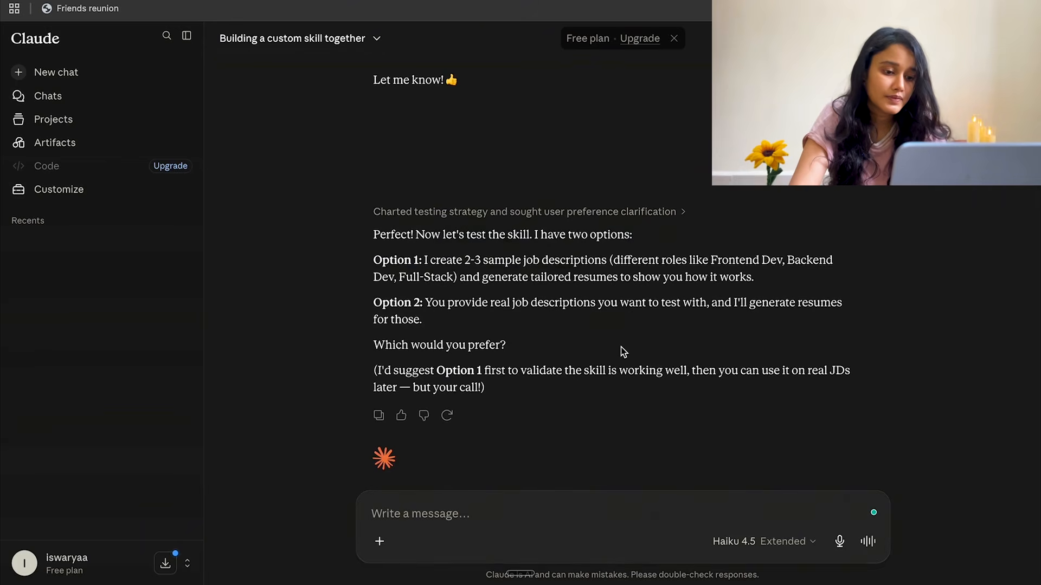
Paste the Software Engineer - Fresher job description into the chat with a brief note below it and send it as the test case.
{"action": "left_click", "coordinate": [486, 513]}
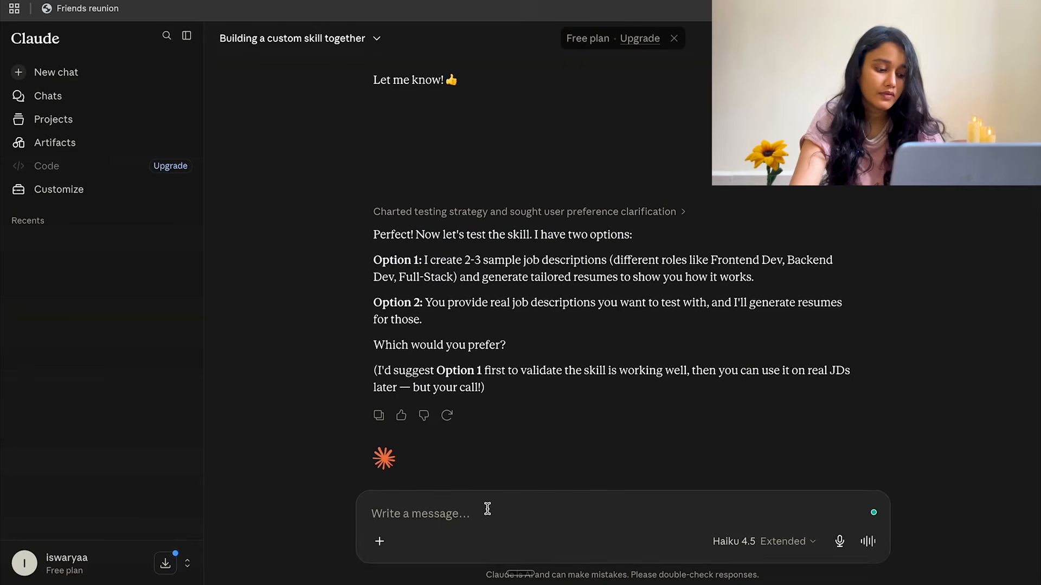
{"action": "key", "text": "ctrl+v"}
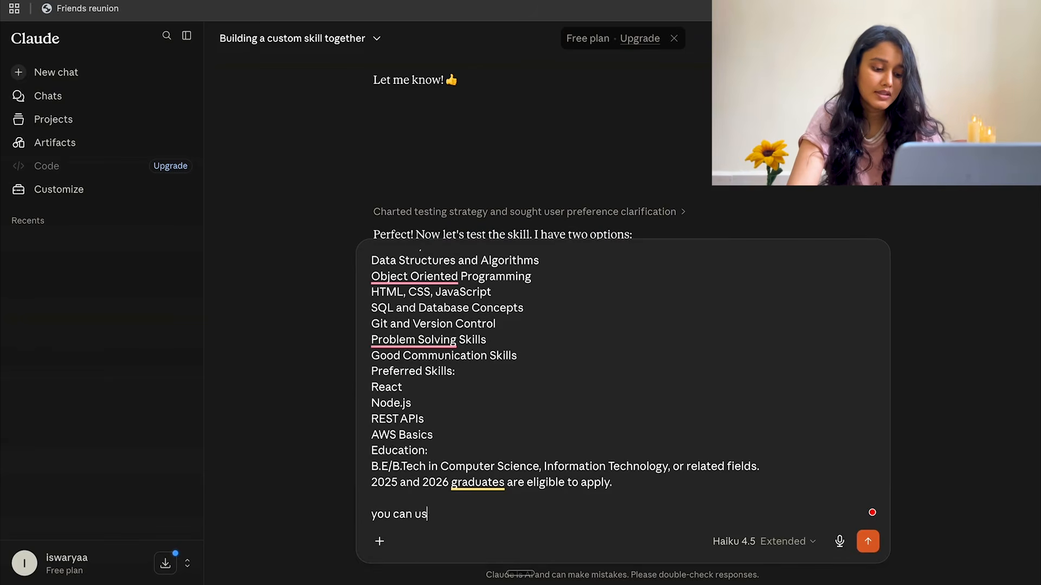
{"action": "key", "text": "Return"}
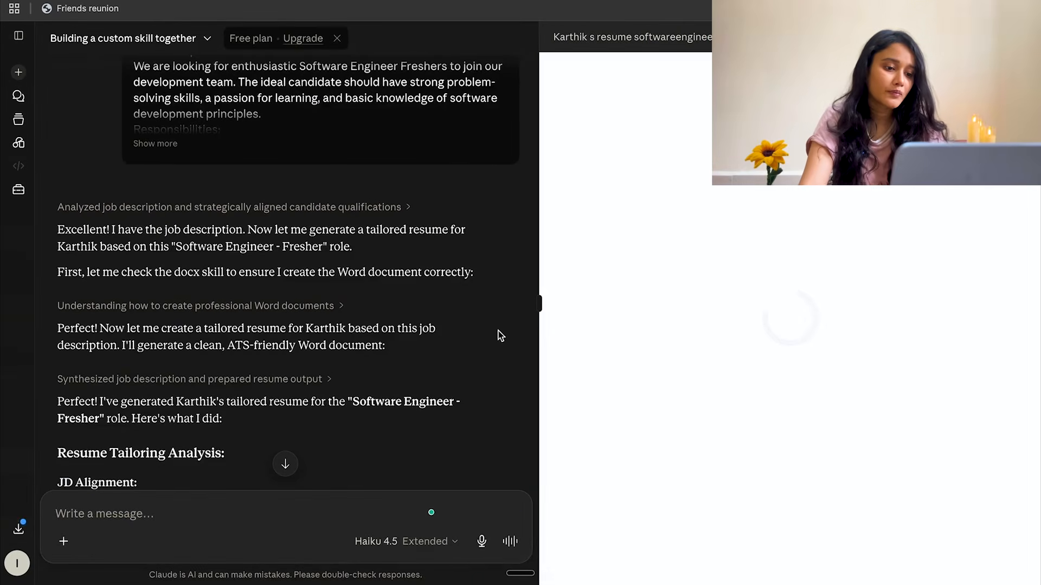
Read through the preview of the generated software engineer resume, from the professional summary down to the interests.
{"action": "scroll", "coordinate": [761, 340], "scroll_direction": "down", "scroll_amount": 3}
{"action": "scroll", "coordinate": [761, 339], "scroll_direction": "up", "scroll_amount": 5}
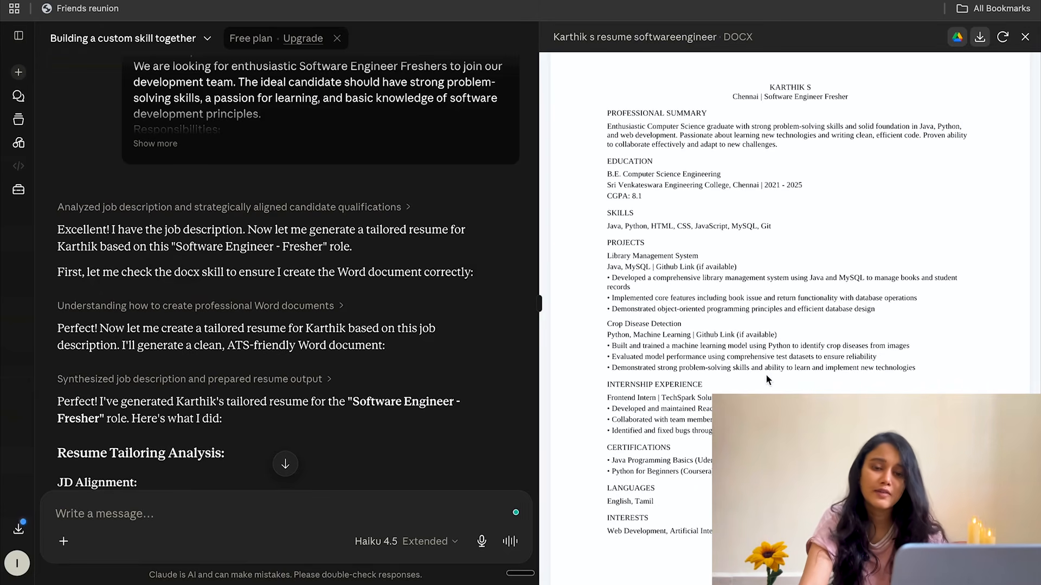
{"action": "scroll", "coordinate": [765, 370], "scroll_direction": "down", "scroll_amount": 1}
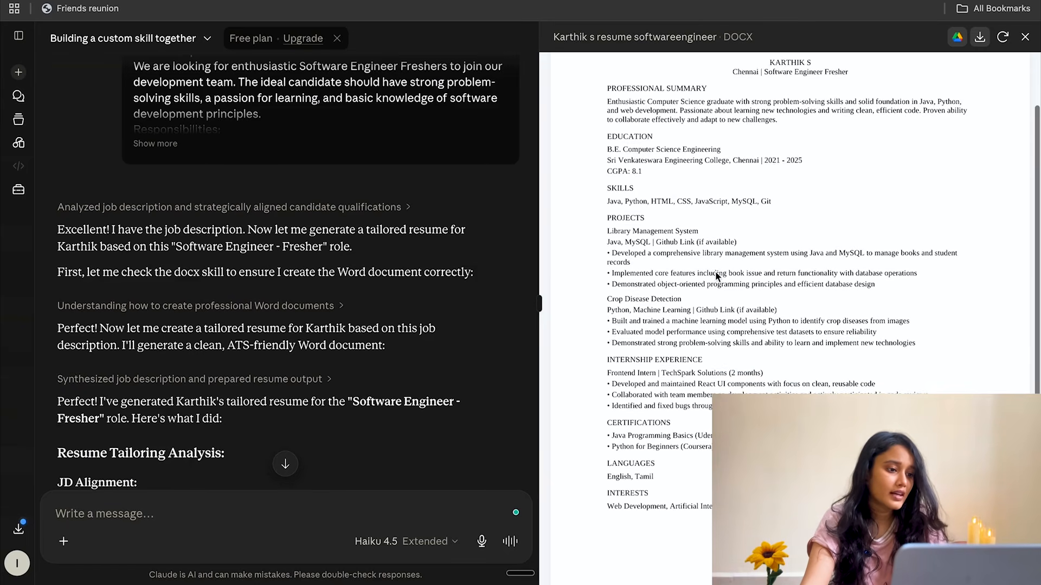
{"action": "scroll", "coordinate": [714, 271], "scroll_direction": "down", "scroll_amount": 2}
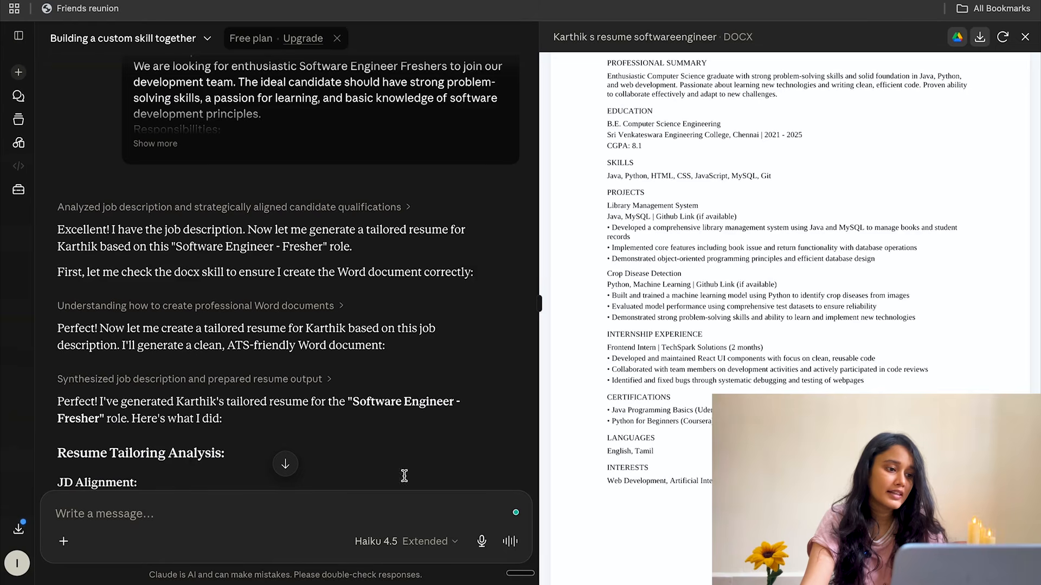
{"action": "scroll", "coordinate": [714, 360], "scroll_direction": "up", "scroll_amount": 4}
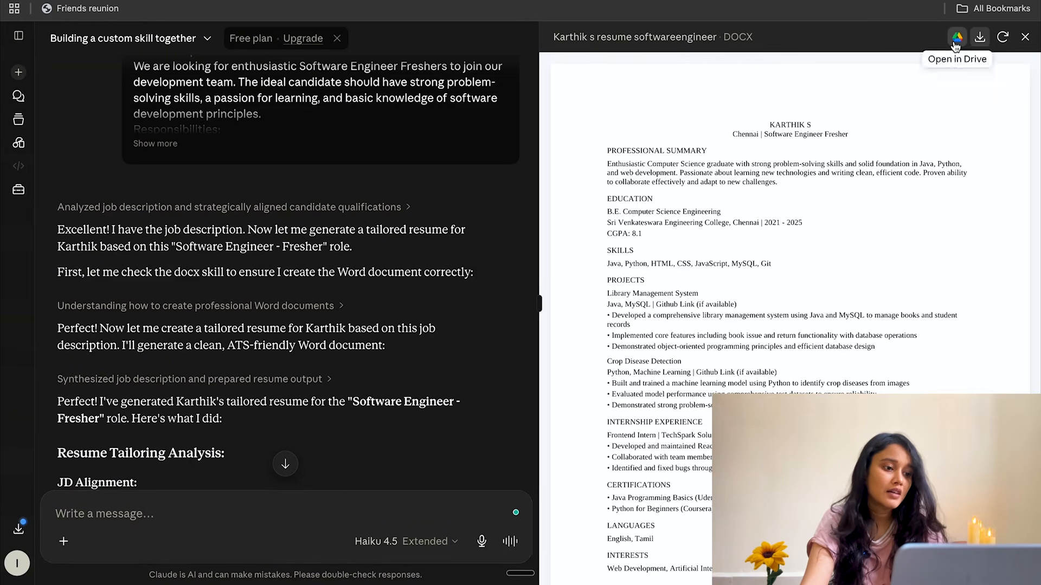
Open the generated resume from Drive in Google Docs and check its content and formatting from start to end.
{"action": "left_click", "coordinate": [956, 38]}
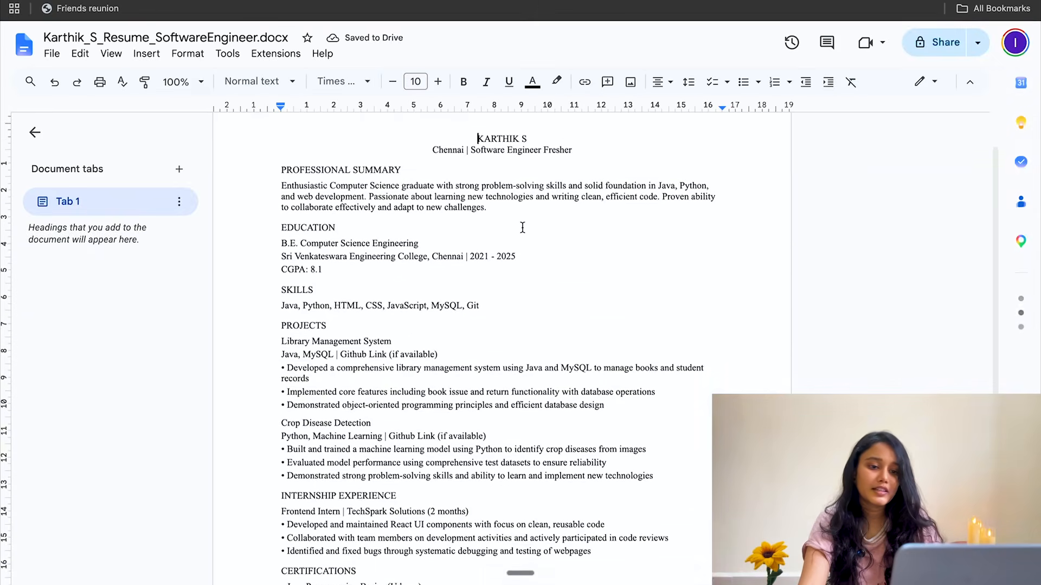
{"action": "scroll", "coordinate": [522, 227], "scroll_direction": "down", "scroll_amount": 5}
{"action": "scroll", "coordinate": [522, 227], "scroll_direction": "up", "scroll_amount": 6}
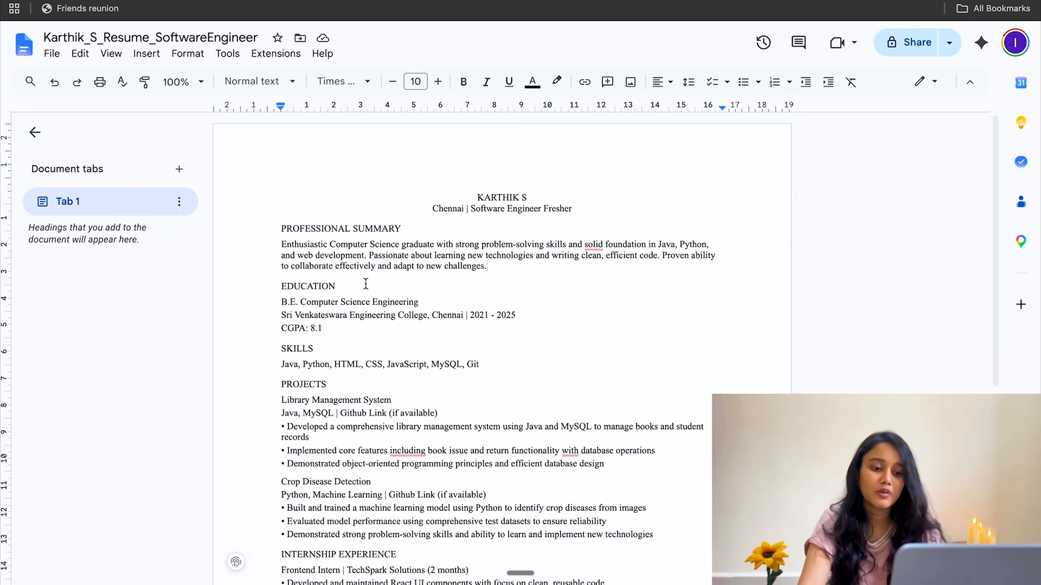
{"action": "scroll", "coordinate": [504, 433], "scroll_direction": "down", "scroll_amount": 5}
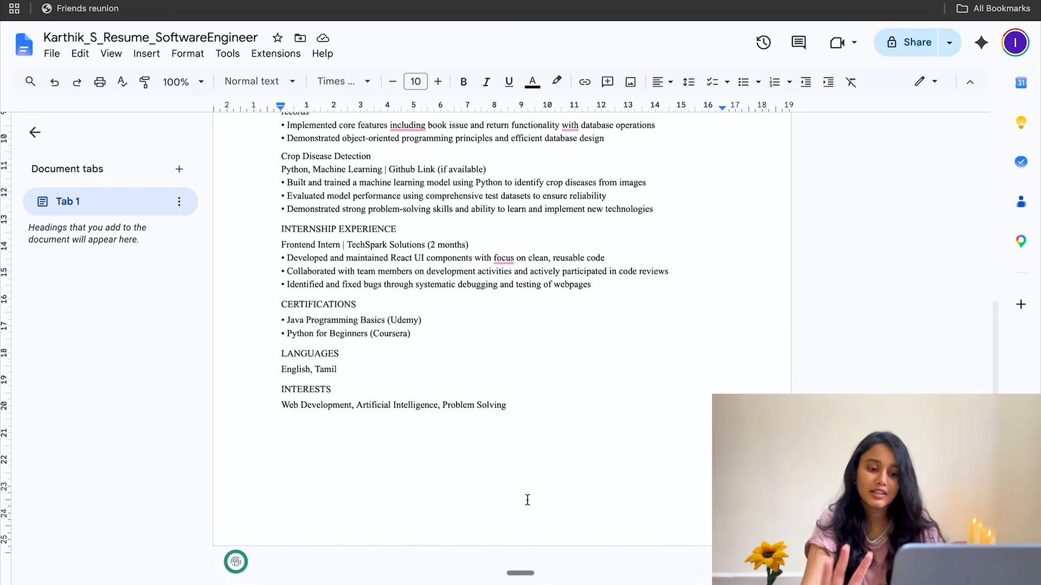
{"action": "scroll", "coordinate": [527, 500], "scroll_direction": "up", "scroll_amount": 3}
{"action": "scroll", "coordinate": [526, 500], "scroll_direction": "up", "scroll_amount": 2}
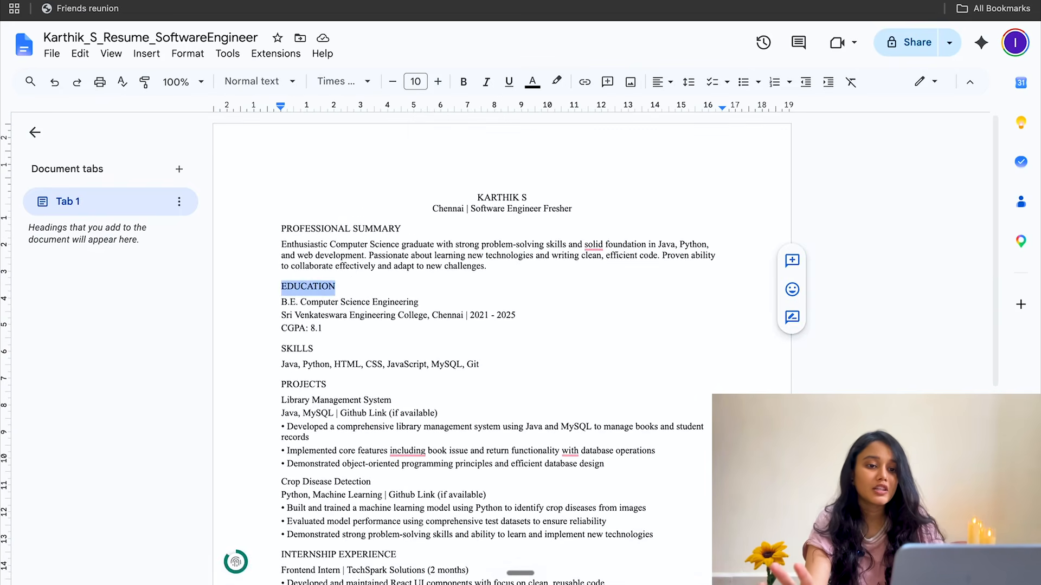
Return to Claude and open the It resume document in the most recent "ATS-friendly resume for IT jobs" chat.
{"action": "key", "text": "ctrl+shift+Tab"}
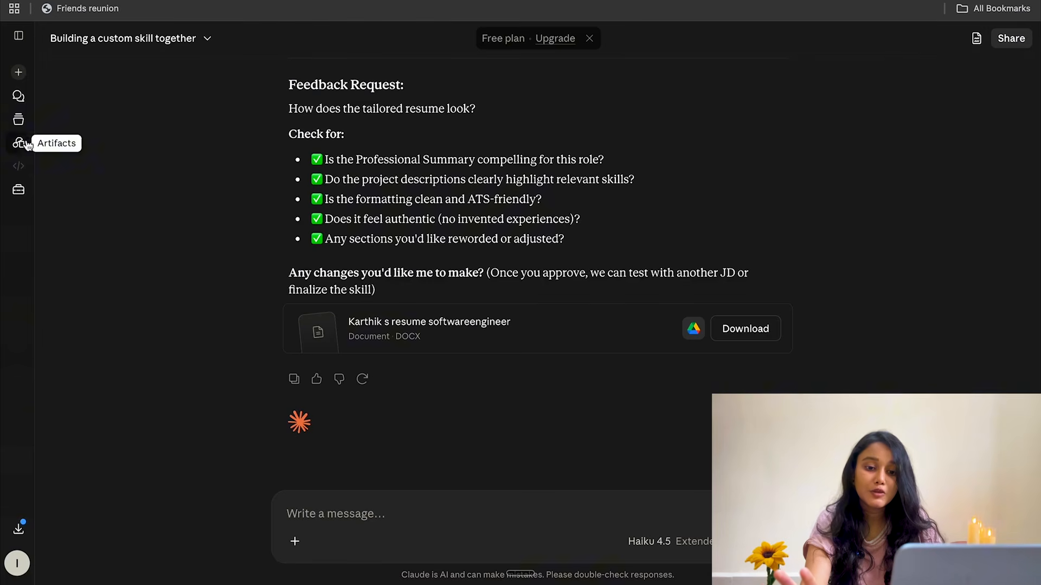
{"action": "left_click", "coordinate": [20, 106]}
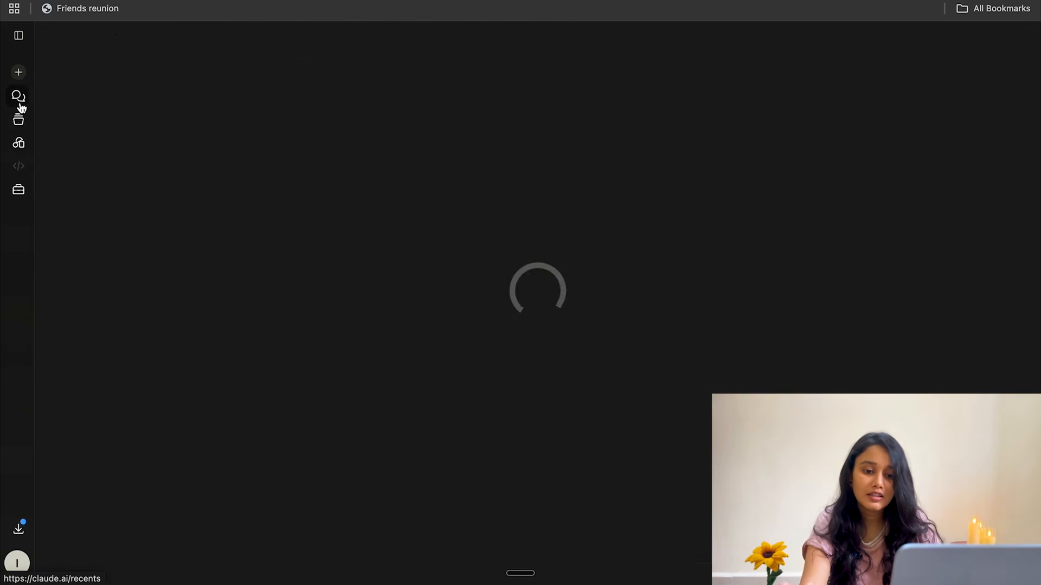
{"action": "left_click", "coordinate": [284, 209]}
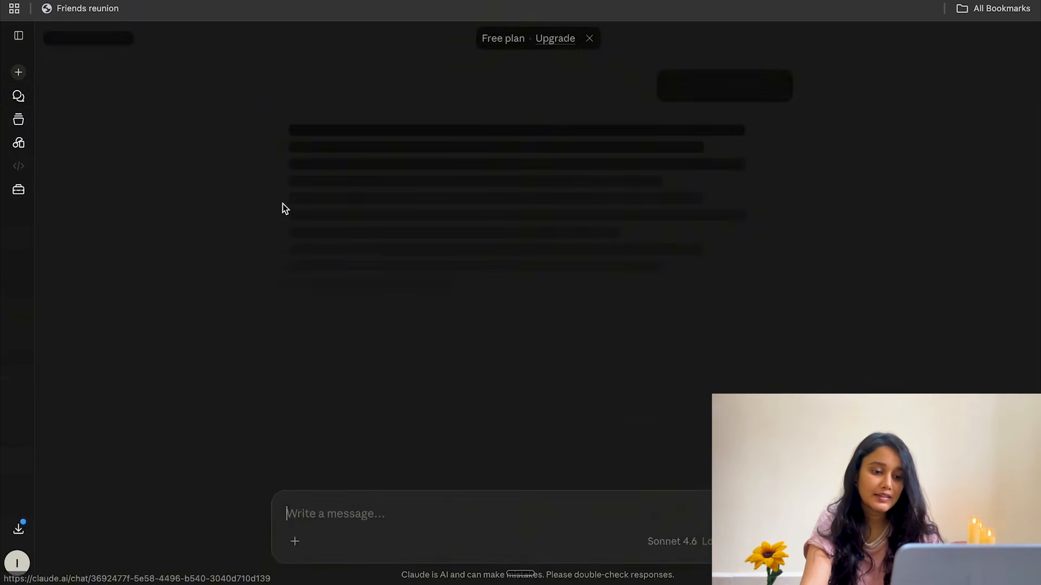
{"action": "left_click", "coordinate": [455, 327]}
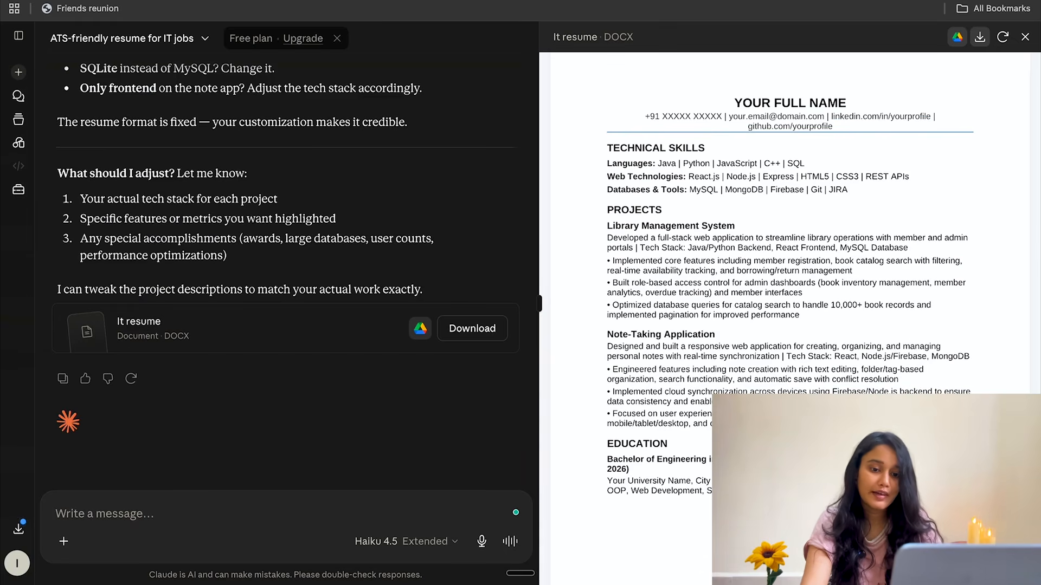
Open the older "ATS-friendly resume for IT jobs" chat from the chat history and read through Claude's reply.
{"action": "left_click", "coordinate": [15, 105]}
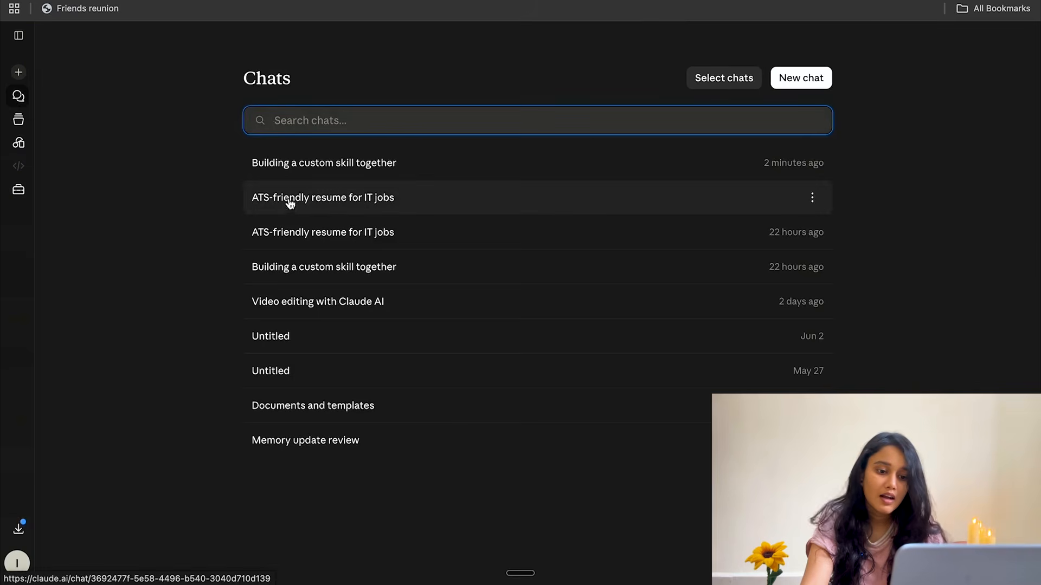
{"action": "left_click", "coordinate": [305, 234]}
{"action": "scroll", "coordinate": [697, 347], "scroll_direction": "down", "scroll_amount": 7}
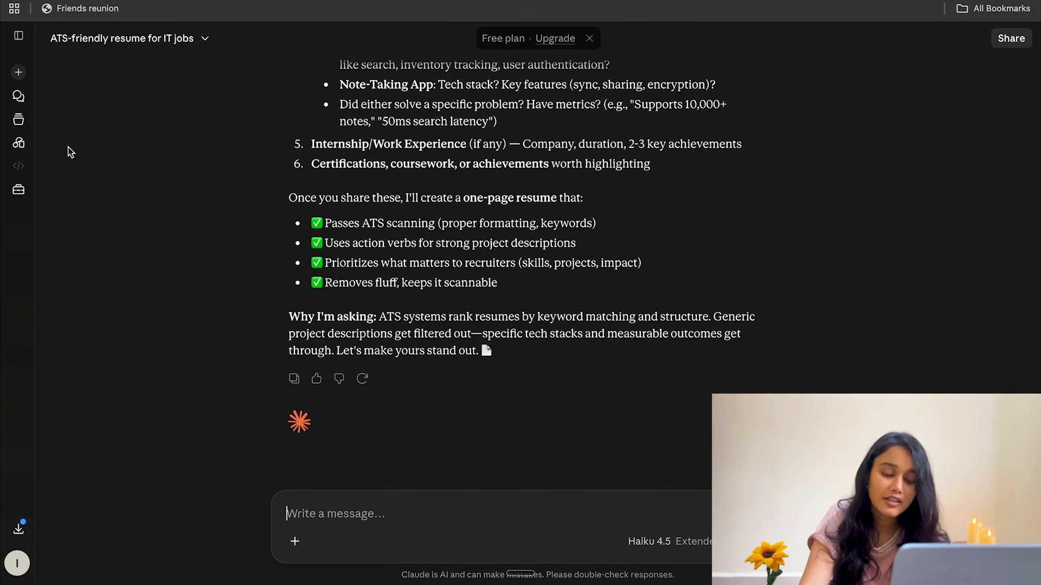
{"action": "scroll", "coordinate": [510, 240], "scroll_direction": "up", "scroll_amount": 7}
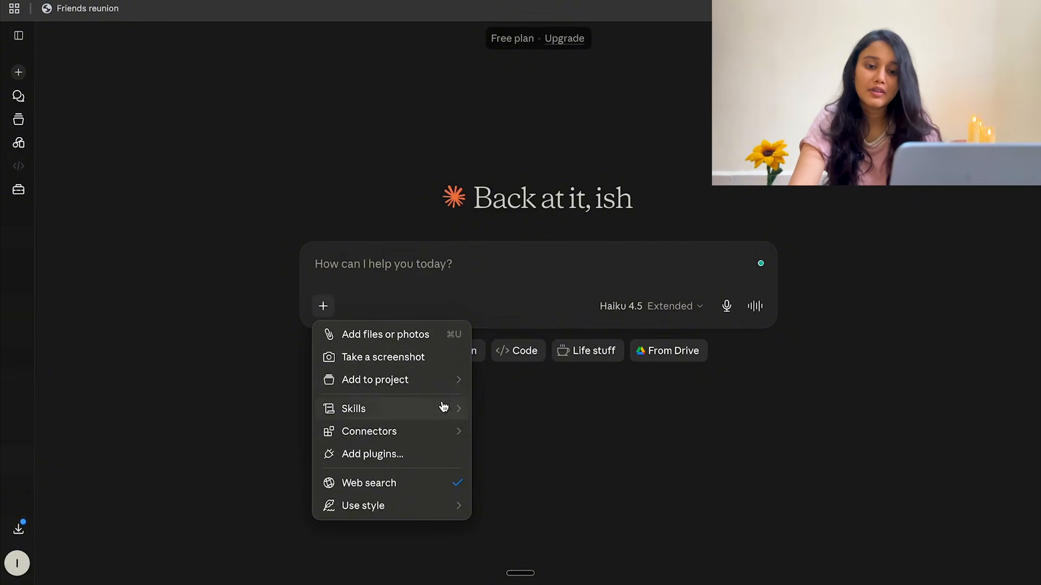
Look back through the "Building a custom skill together" chat and send a message asking Claude to give the file.
{"action": "mouse_move", "coordinate": [450, 413]}
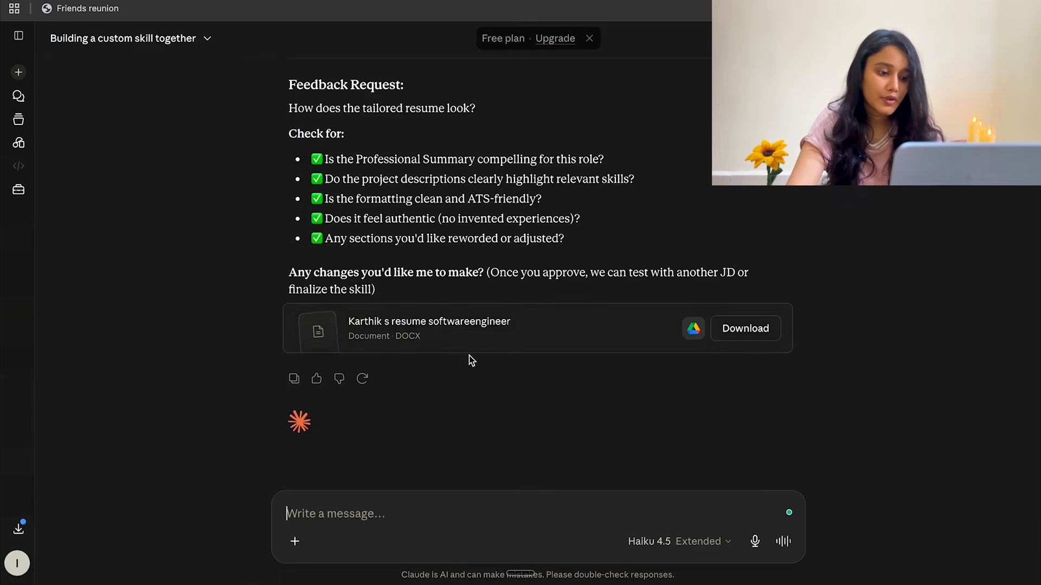
{"action": "scroll", "coordinate": [437, 327], "scroll_direction": "up", "scroll_amount": 15}
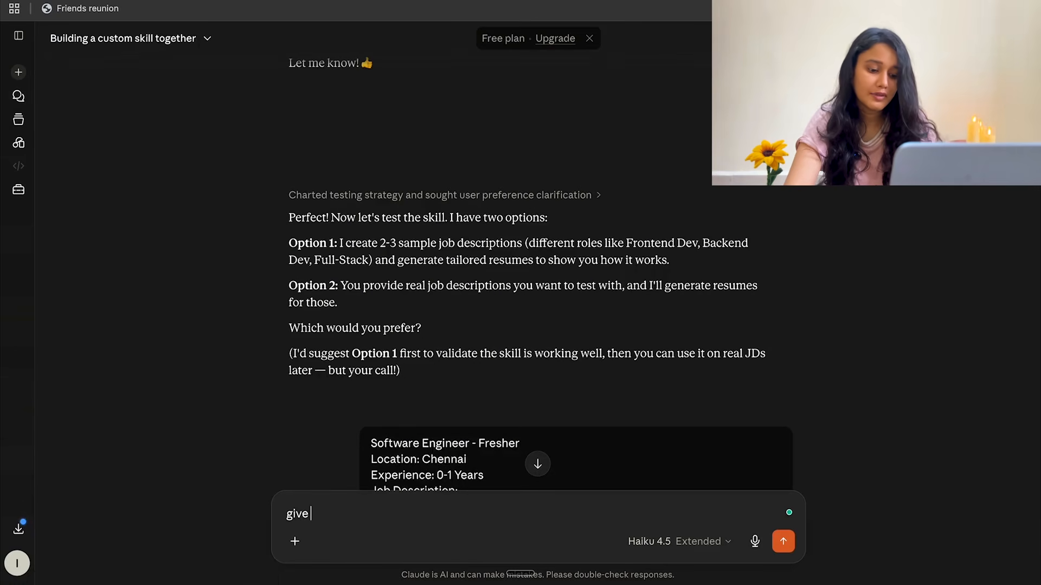
{"action": "type", "text": "ile"}
{"action": "key", "text": "Return"}
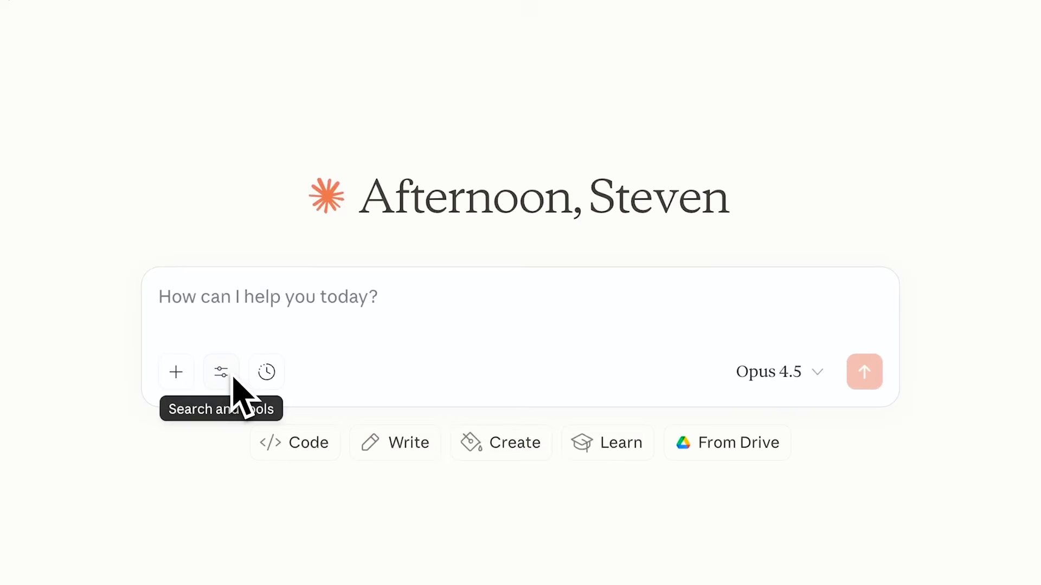
Open the connector directory from a new chat's search and tools options to add connectors.
{"action": "left_click", "coordinate": [229, 377]}
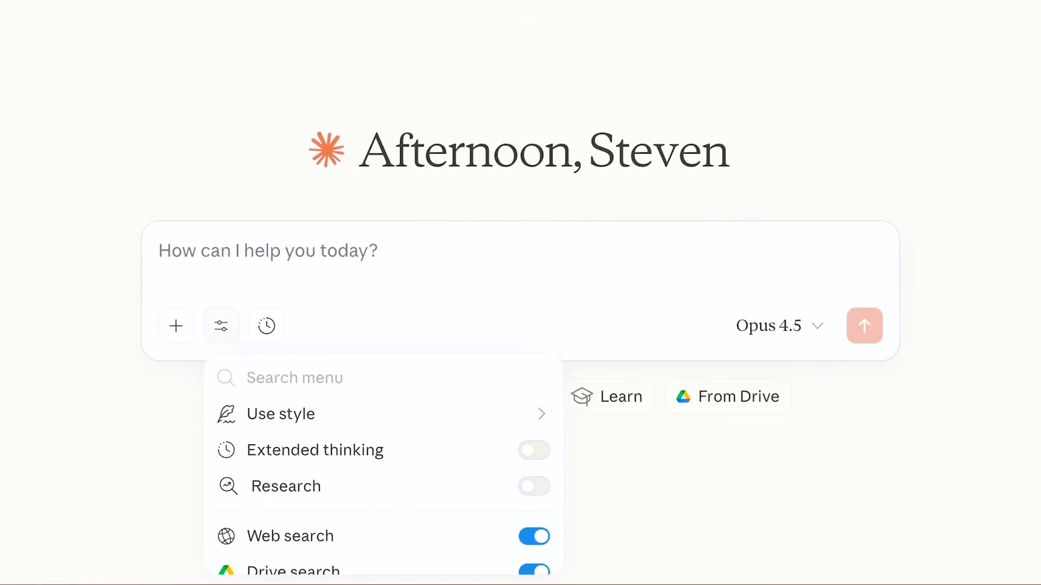
{"action": "scroll", "coordinate": [562, 386], "scroll_direction": "down", "scroll_amount": 5}
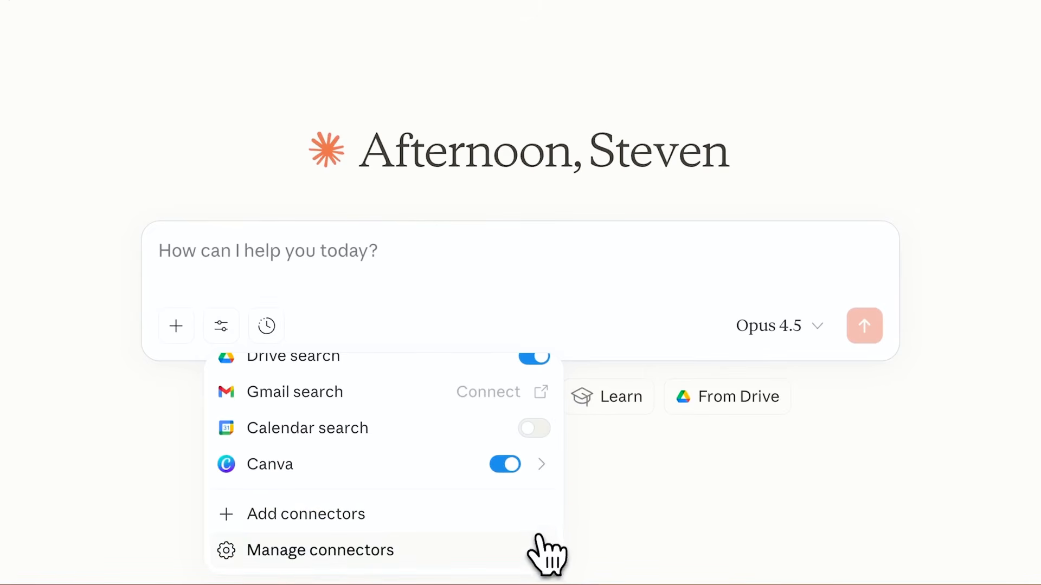
{"action": "left_click", "coordinate": [498, 518]}
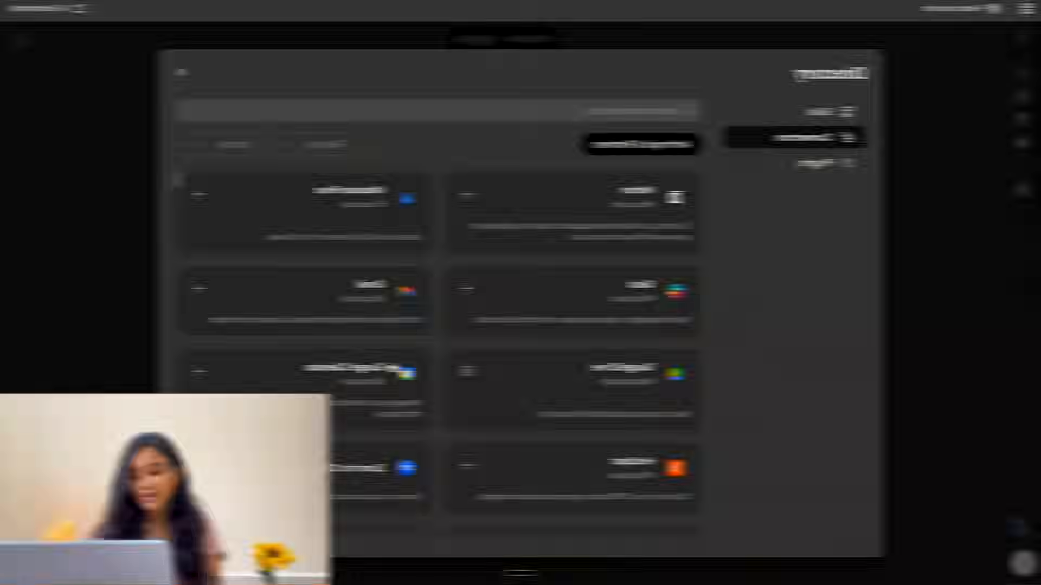
Browse the Anthropic & Partners connectors, such as Canva, Google Drive, Gmail and Slack, and close the directory.
{"action": "scroll", "coordinate": [468, 243], "scroll_direction": "down", "scroll_amount": 1}
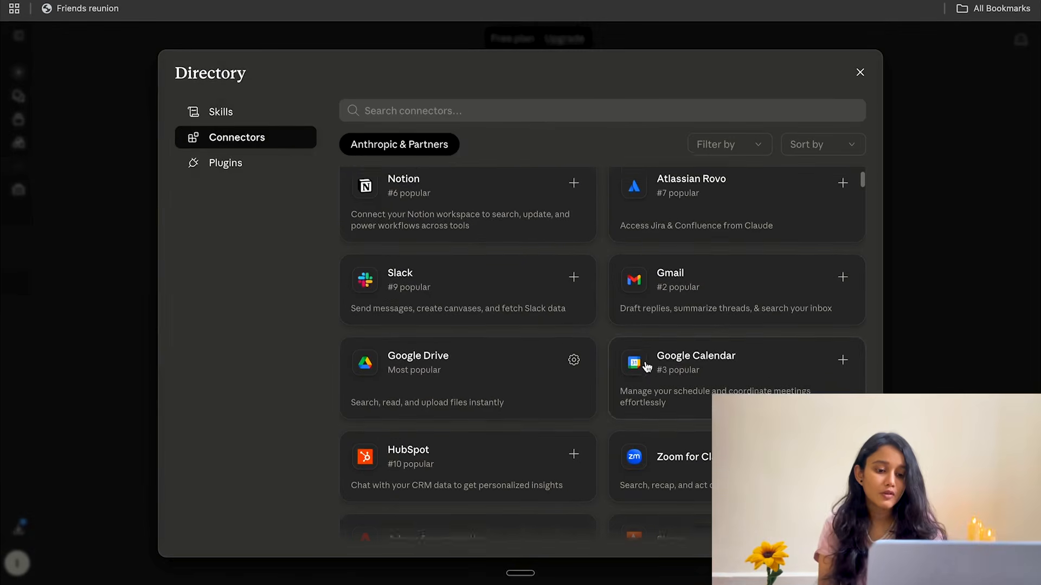
{"action": "scroll", "coordinate": [653, 292], "scroll_direction": "up", "scroll_amount": 2}
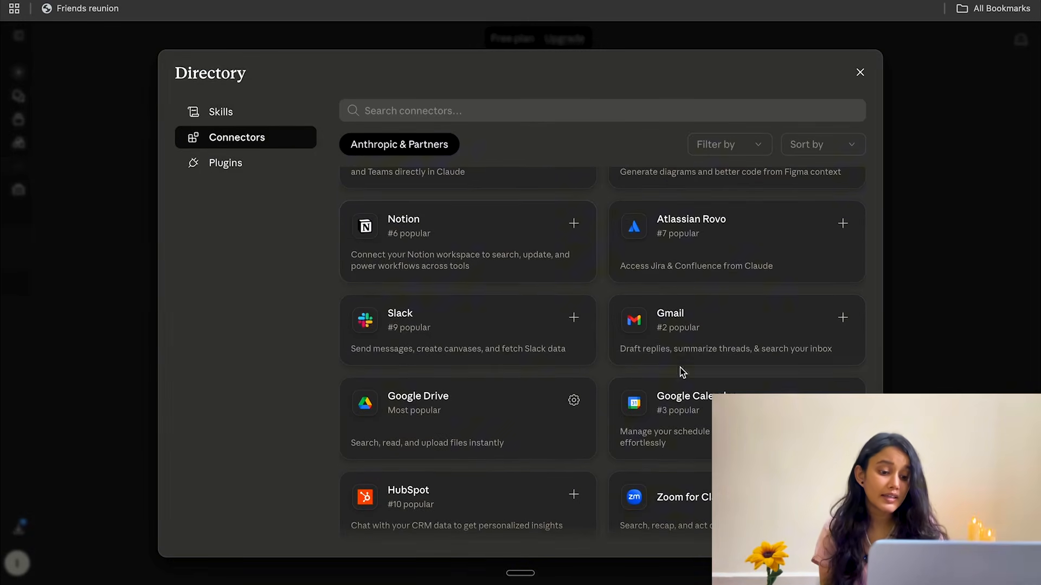
{"action": "scroll", "coordinate": [682, 372], "scroll_direction": "down", "scroll_amount": 1}
{"action": "scroll", "coordinate": [520, 446], "scroll_direction": "down", "scroll_amount": 1}
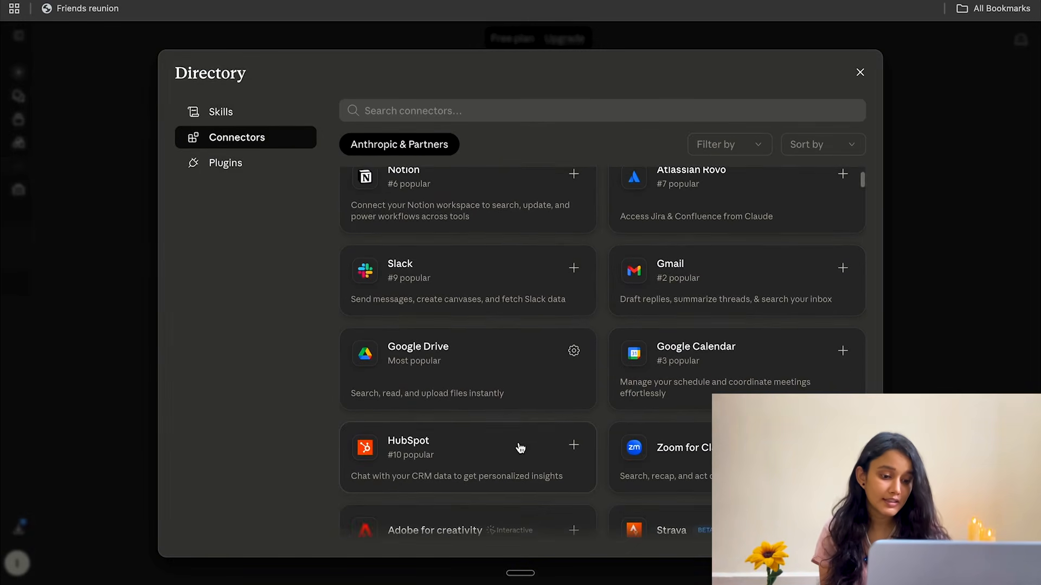
{"action": "scroll", "coordinate": [464, 365], "scroll_direction": "down", "scroll_amount": 2}
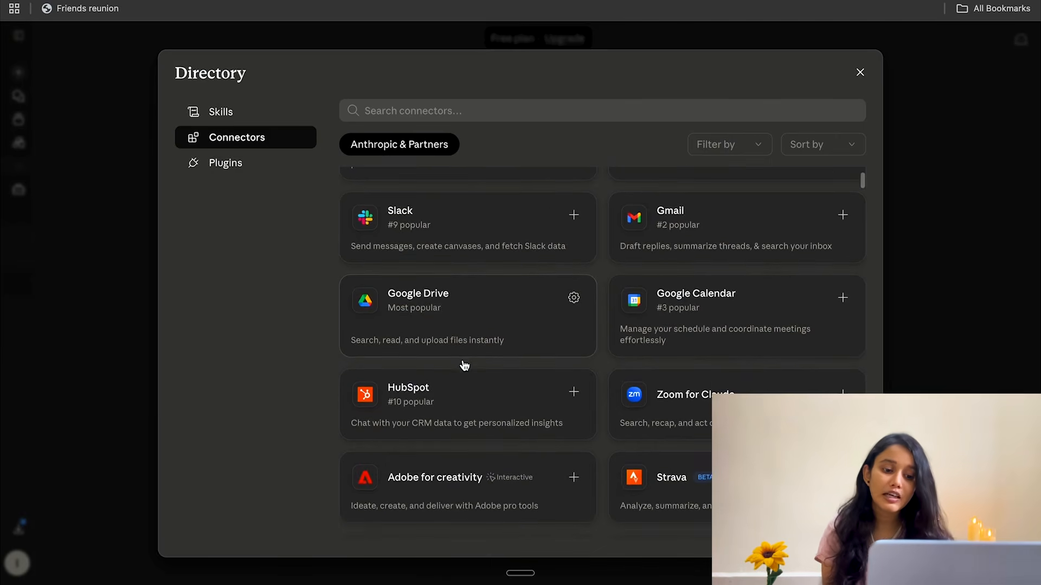
{"action": "scroll", "coordinate": [463, 363], "scroll_direction": "up", "scroll_amount": 10}
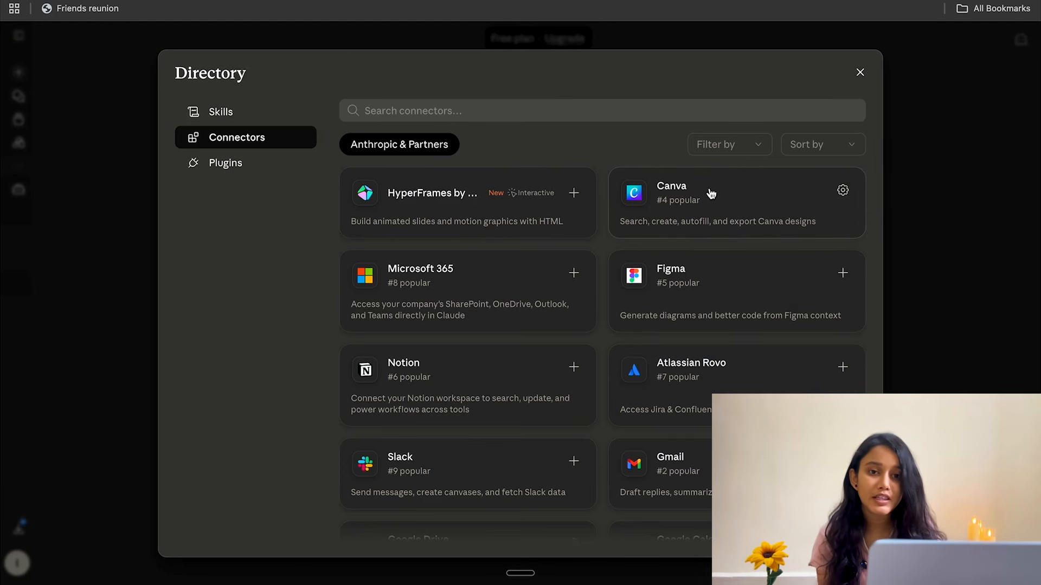
{"action": "left_click", "coordinate": [859, 74]}
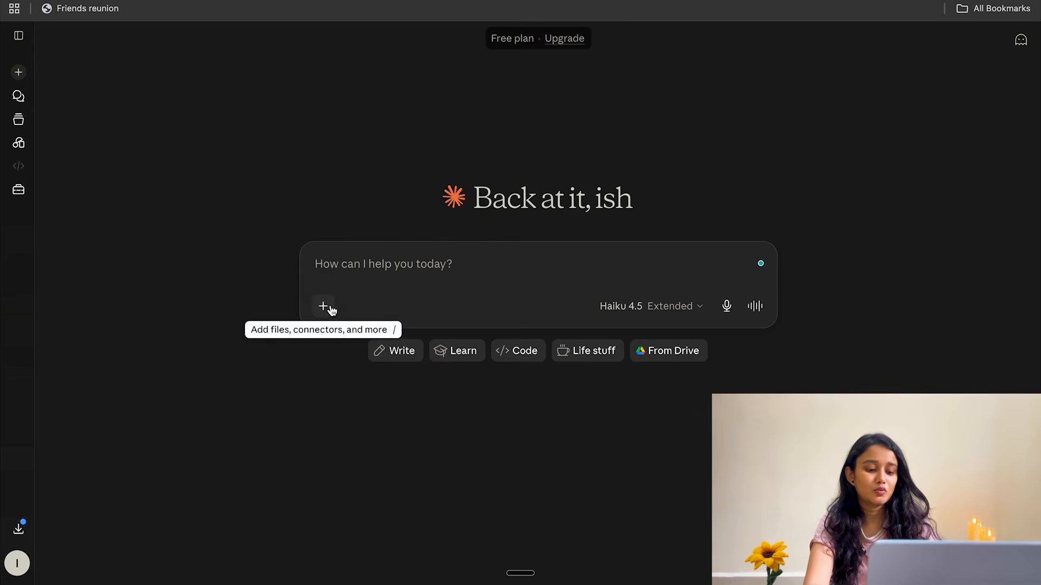
Send the prompt "CAN YOU CREATE A 4 SLIDE PPT ABOUT USEFUL AI TOOLS AND OPEN IT IN CANVA" in a new chat.
{"action": "left_click", "coordinate": [328, 308]}
{"action": "left_click", "coordinate": [366, 269]}
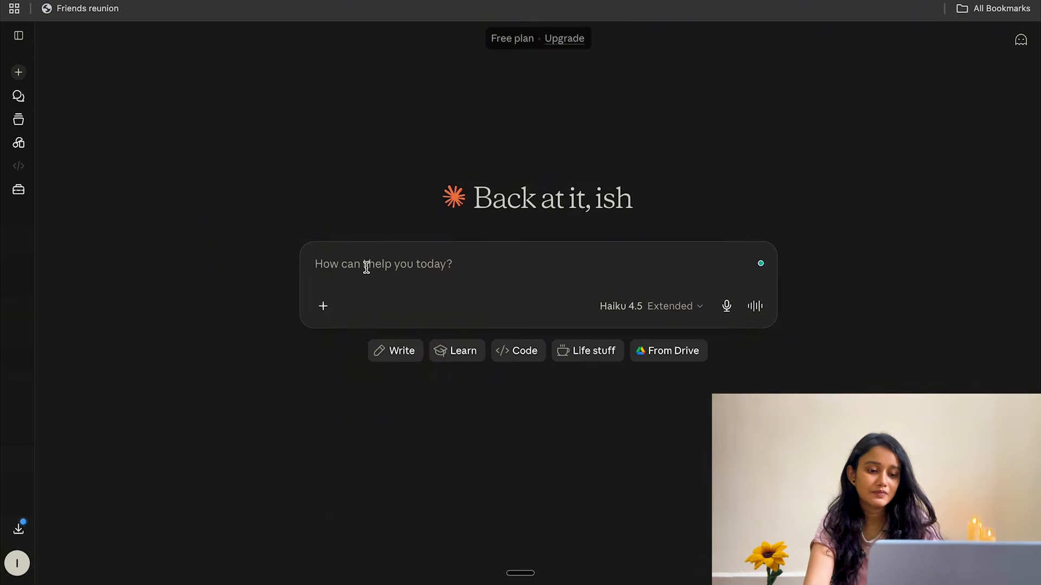
{"action": "type", "text": "CA"}
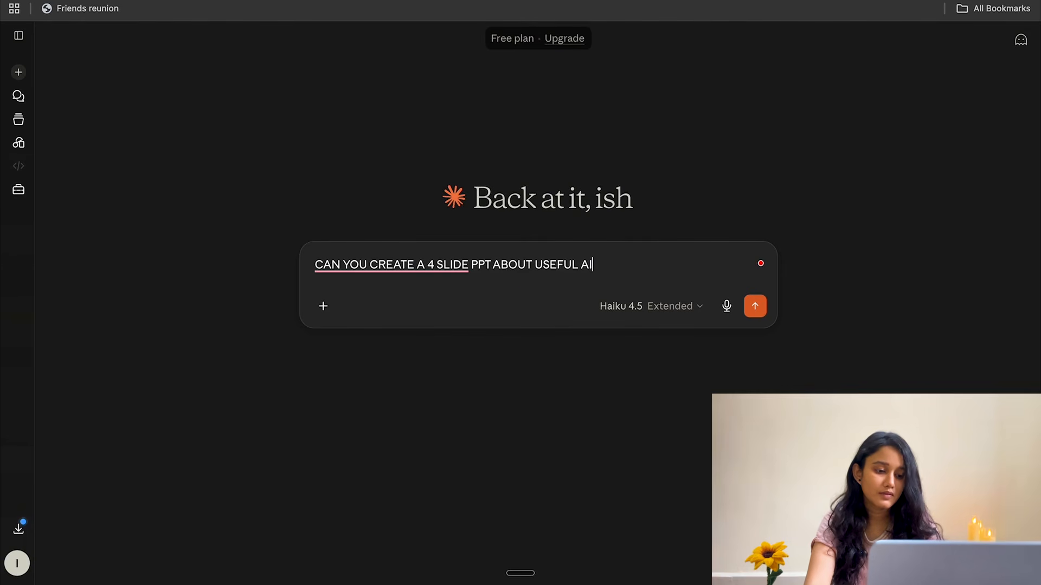
{"action": "type", "text": "AND"}
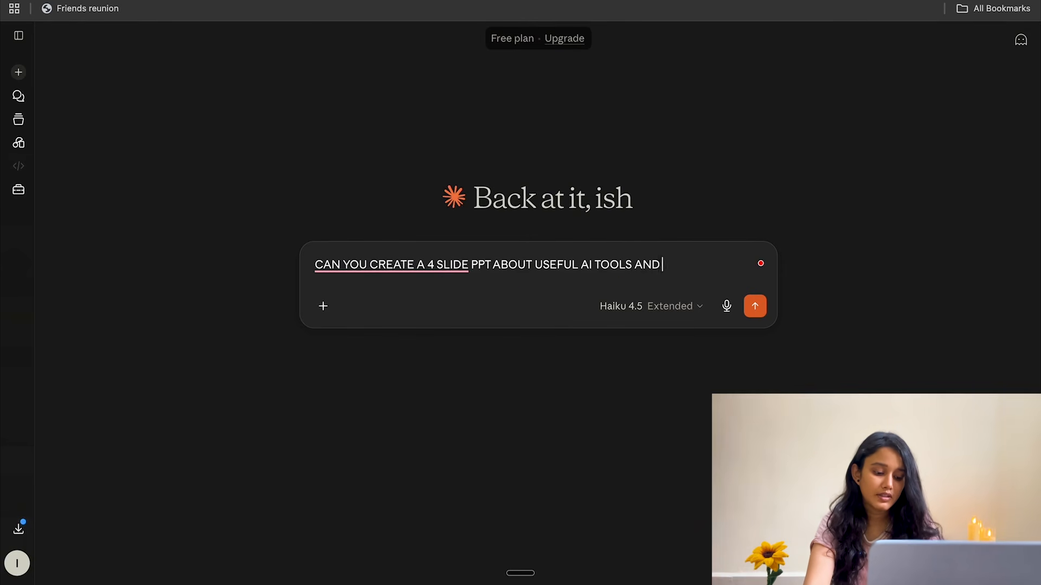
{"action": "type", "text": " OPEN IT IN CANV"}
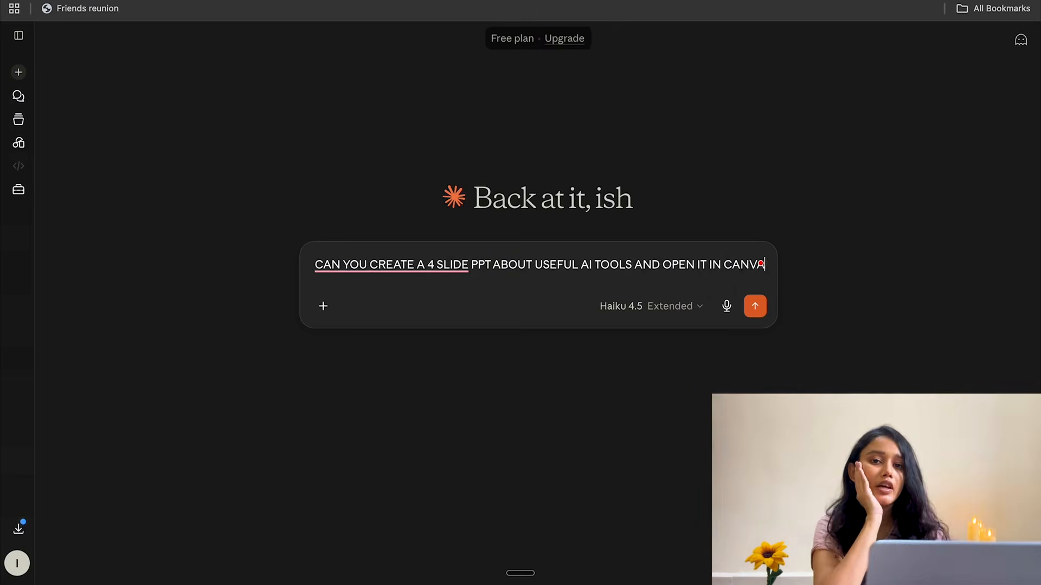
{"action": "type", "text": "A"}
{"action": "key", "text": "Return"}
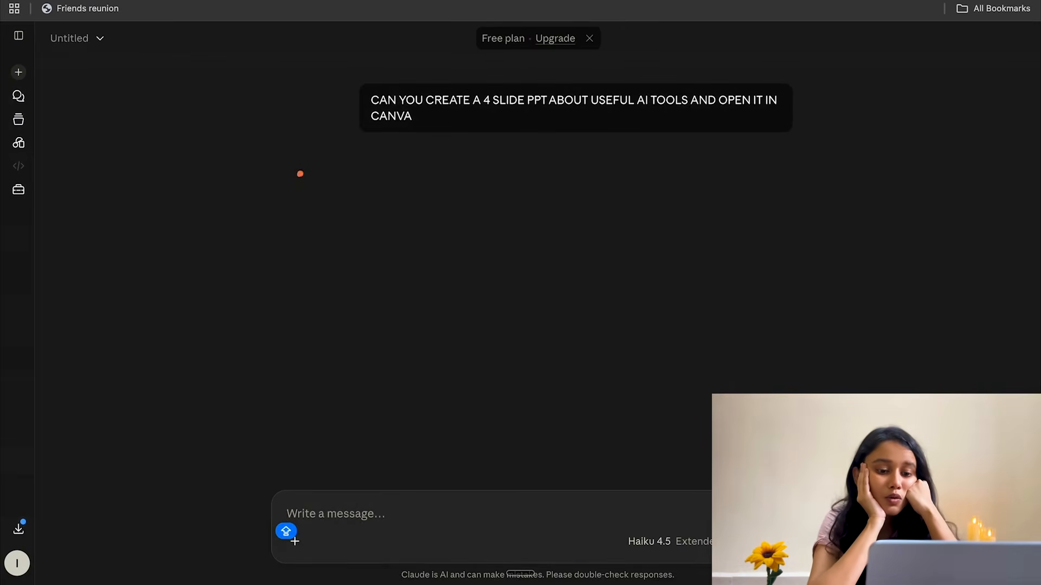
Generate the Canva design from the four-slide outline with the Professional, Short and Minimalist options.
{"action": "scroll", "coordinate": [578, 341], "scroll_direction": "down", "scroll_amount": 5}
{"action": "key", "text": "Caps_Lock"}
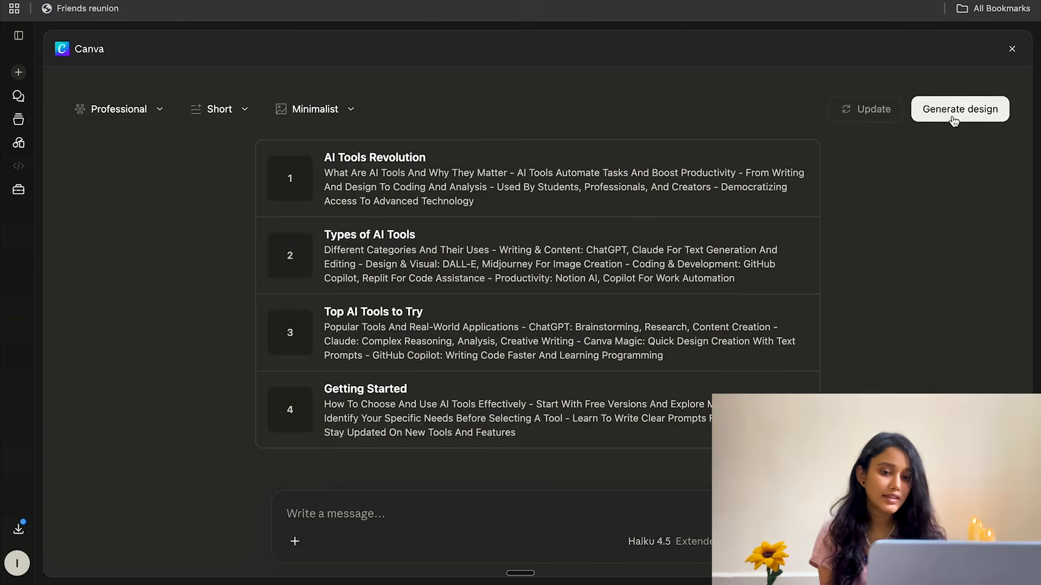
{"action": "left_click", "coordinate": [955, 118]}
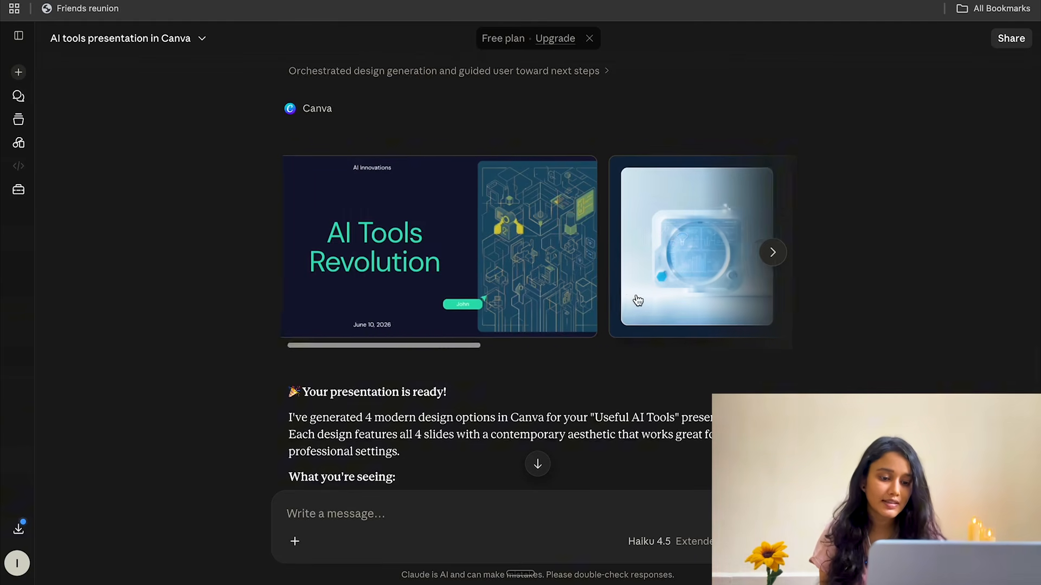
Compare the generated design options and open the first, dark "AI Tools Revolution" presentation with green title text in the Canva editor.
{"action": "scroll", "coordinate": [434, 244], "scroll_direction": "right", "scroll_amount": 5}
{"action": "scroll", "coordinate": [526, 461], "scroll_direction": "up", "scroll_amount": 2}
{"action": "scroll", "coordinate": [371, 328], "scroll_direction": "left", "scroll_amount": 12}
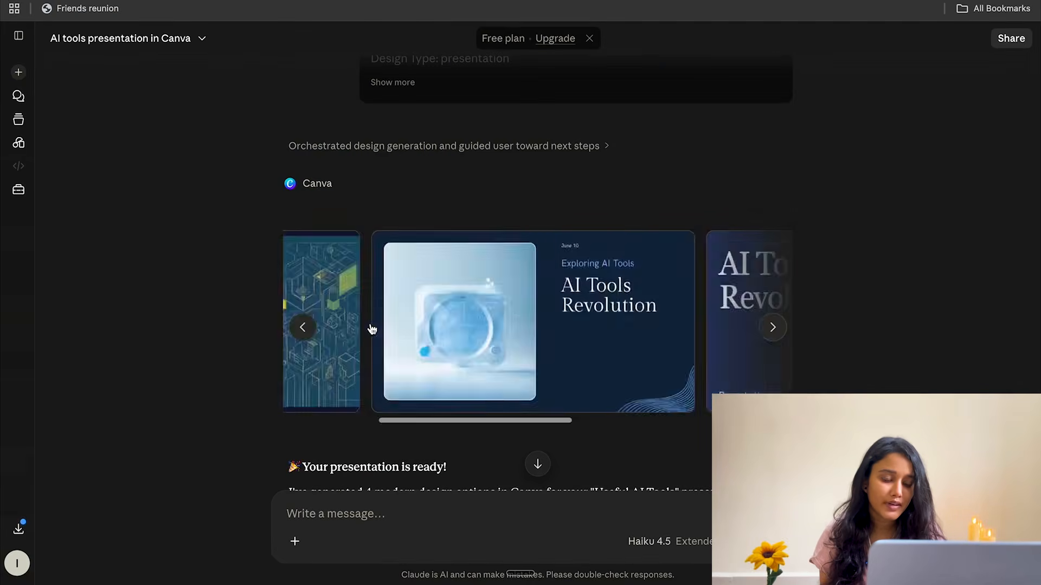
{"action": "left_click", "coordinate": [422, 308]}
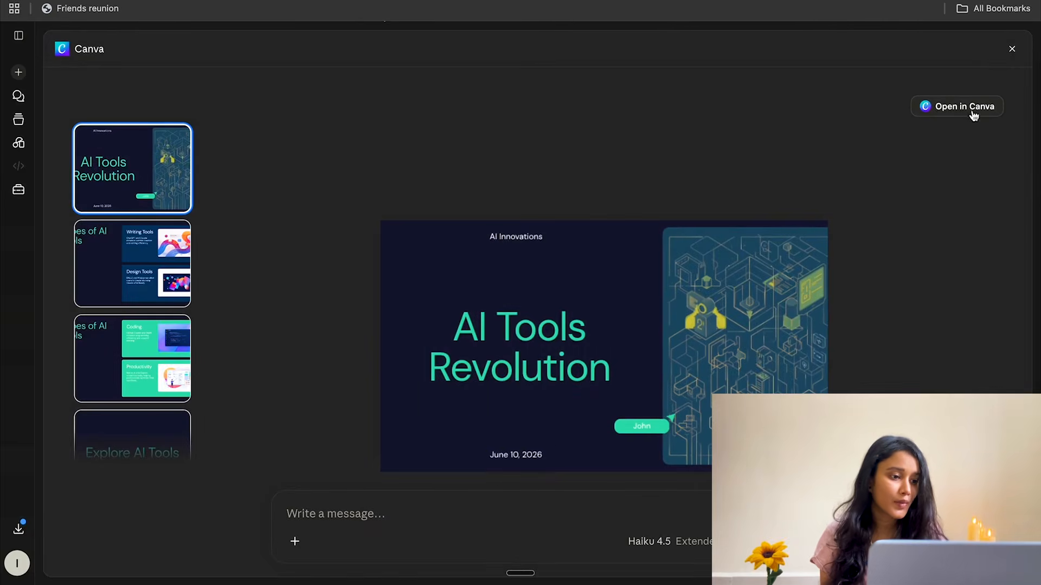
{"action": "left_click", "coordinate": [970, 110]}
{"action": "left_click", "coordinate": [656, 354]}
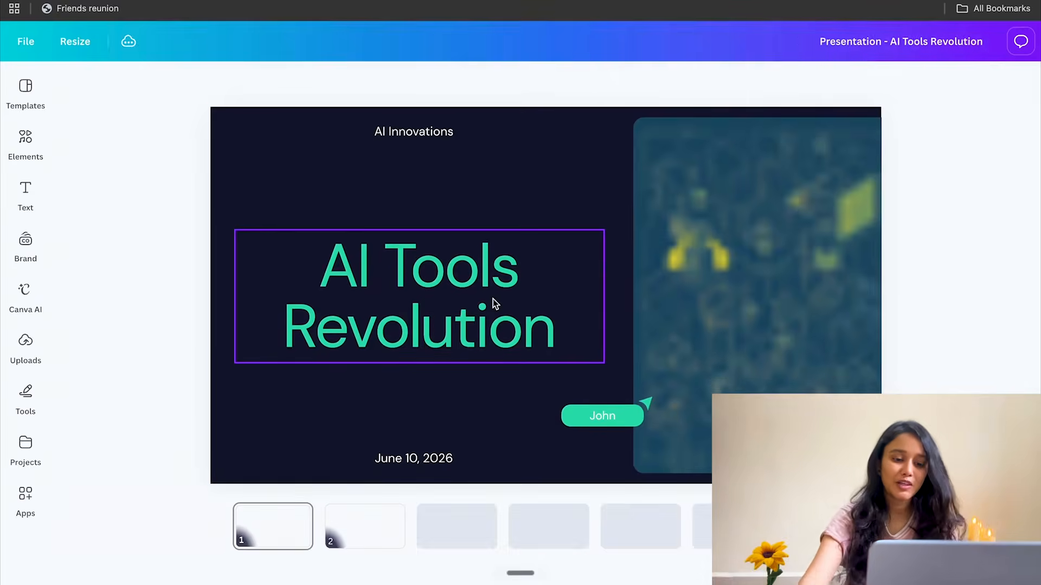